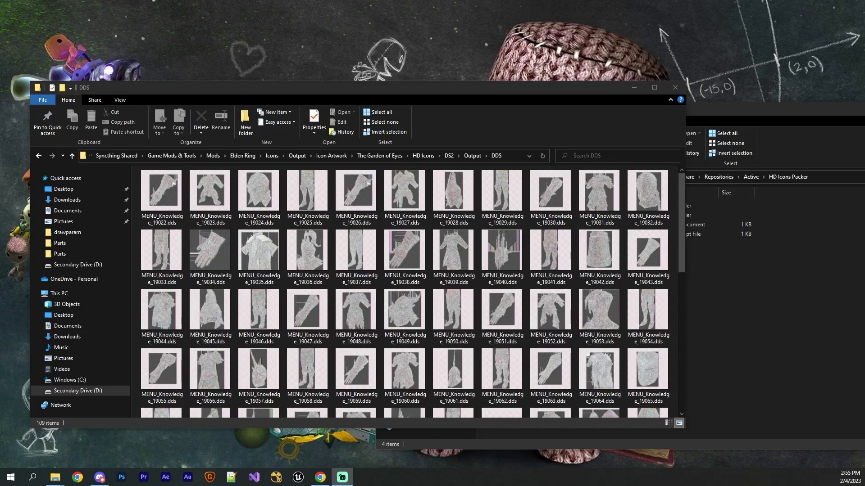
Step: Show the Active repositories folder and open the HD Icons Packer folder from it
left_click(748, 301)
left_click(751, 177)
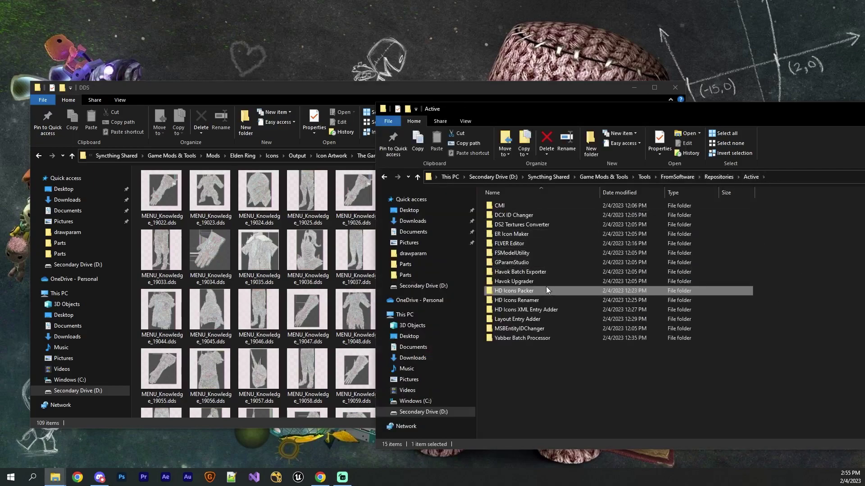
left_click(509, 293)
double_click(509, 293)
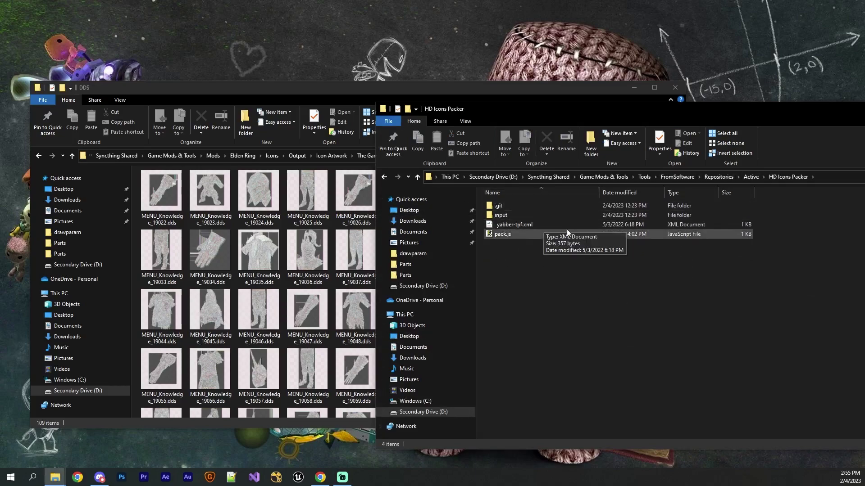
left_click(260, 103)
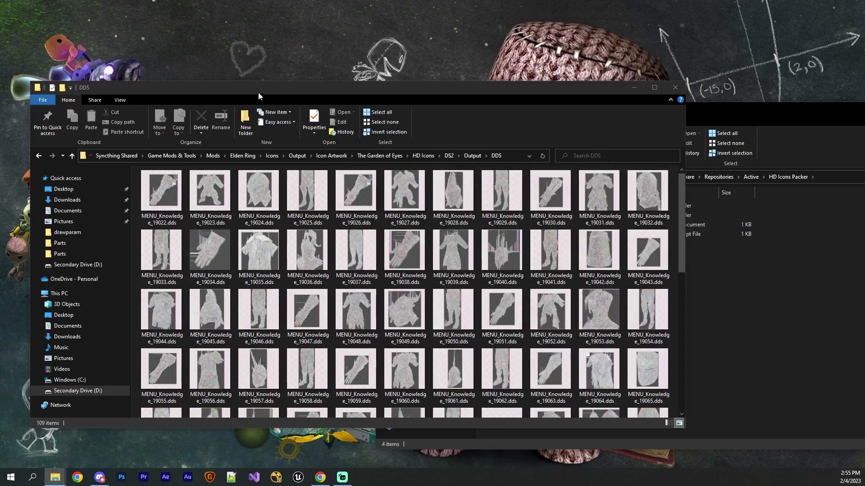
left_click_drag(258, 92, 257, 91)
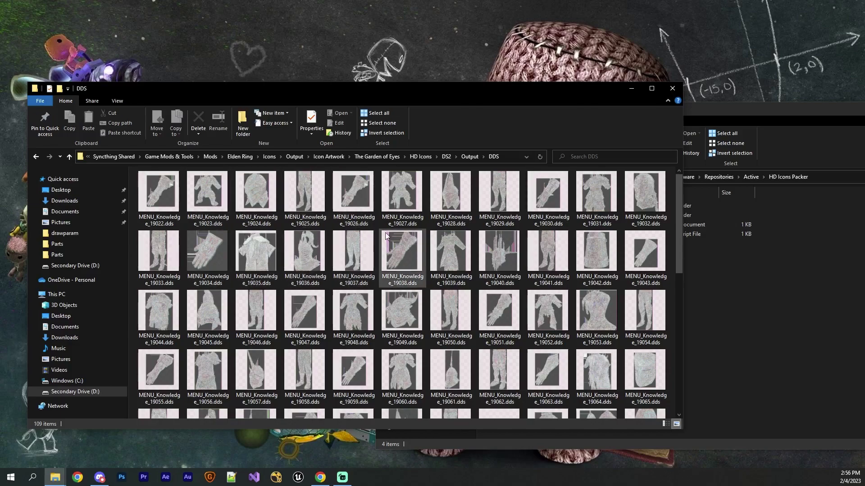
left_click_drag(674, 212, 699, 207)
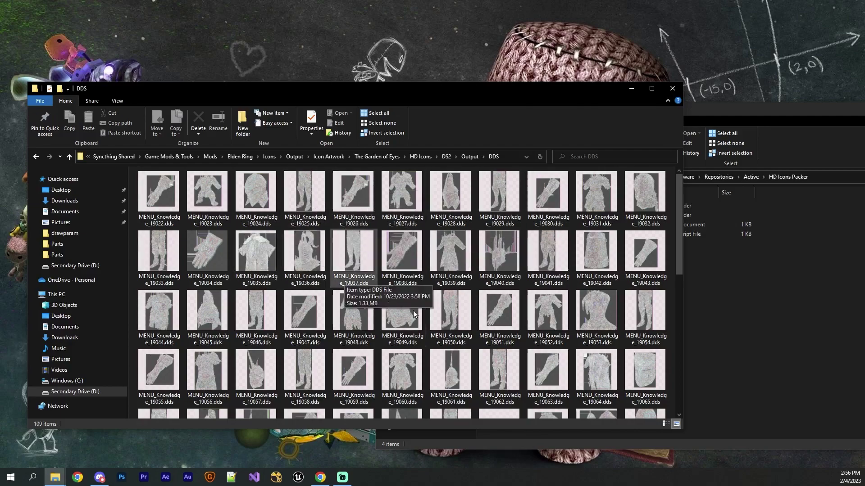
Step: Copy all DDS icon files from the DDS folder into the HD Icons Packer's input folder and check that folder
left_click(800, 197)
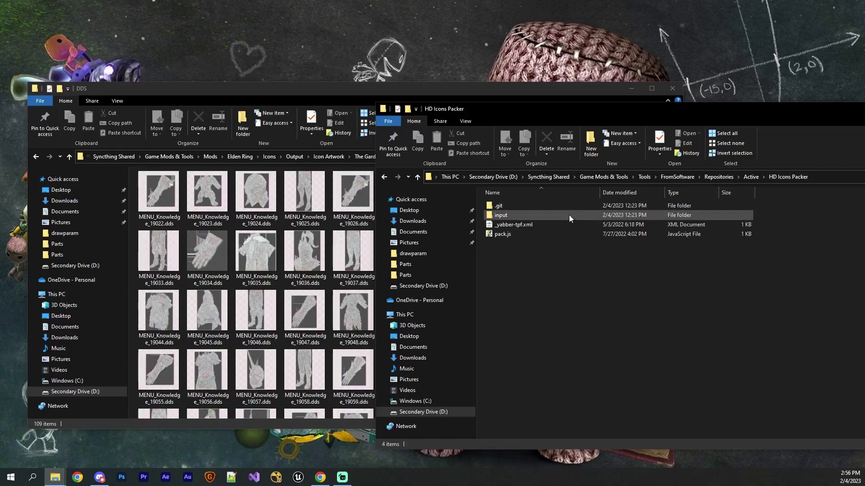
double_click(546, 212)
left_click(275, 220)
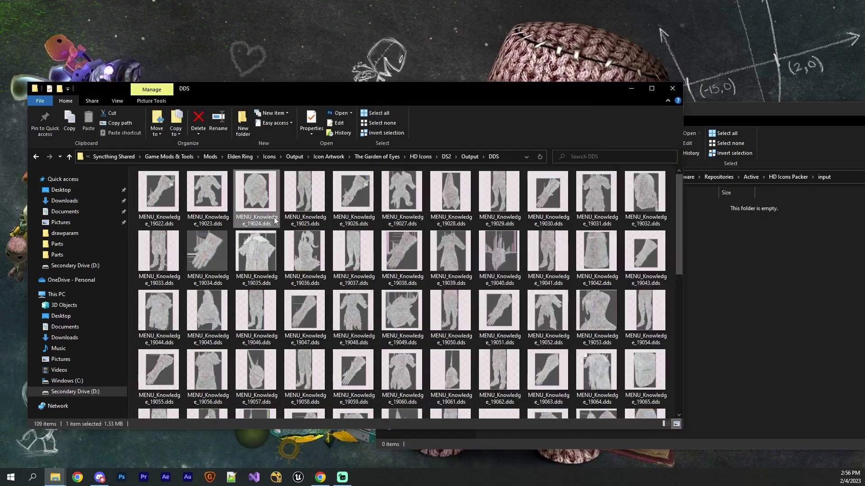
key("ctrl+a")
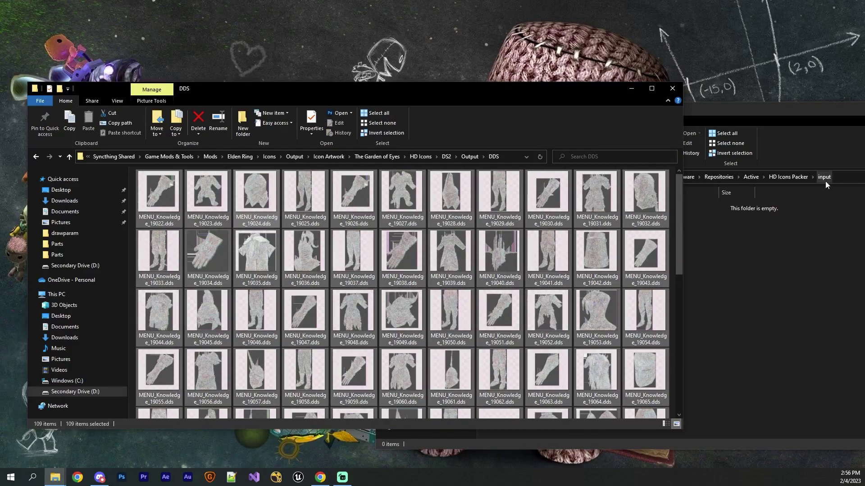
left_click(751, 234)
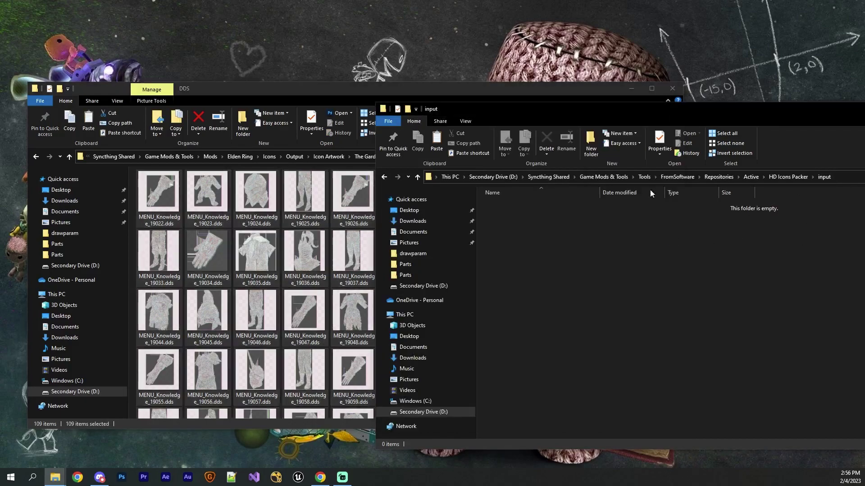
key("ctrl+v")
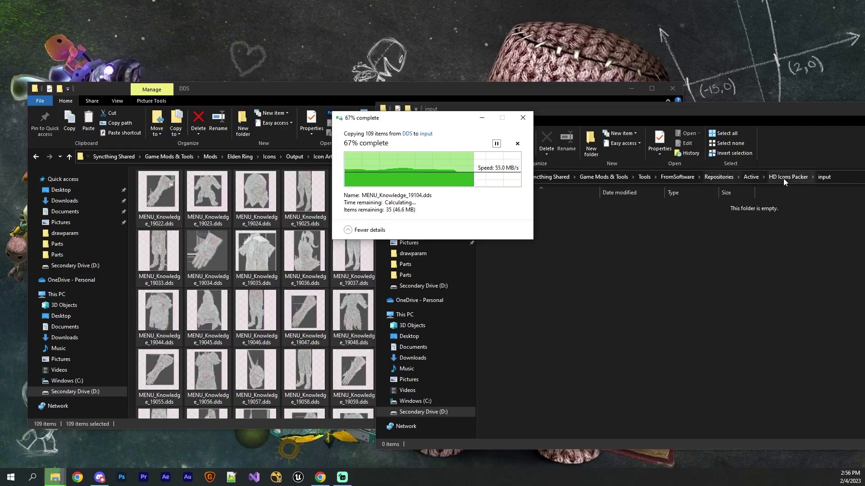
left_click(786, 177)
double_click(508, 215)
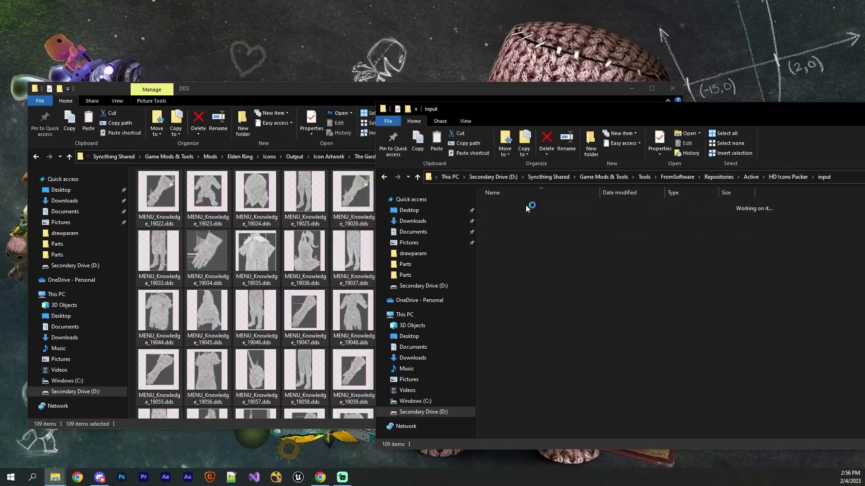
Step: Open PowerShell in the HD Icons Packer folder and run "node pack.js ./"
left_click(786, 177)
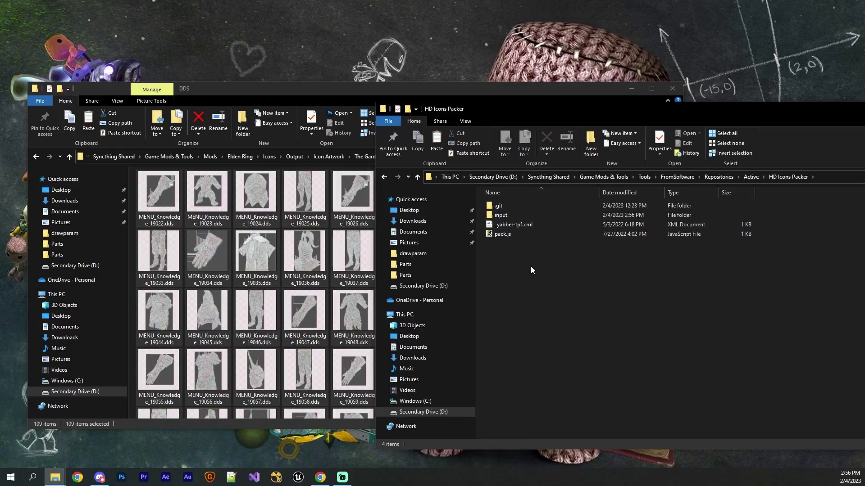
right_click(526, 255)
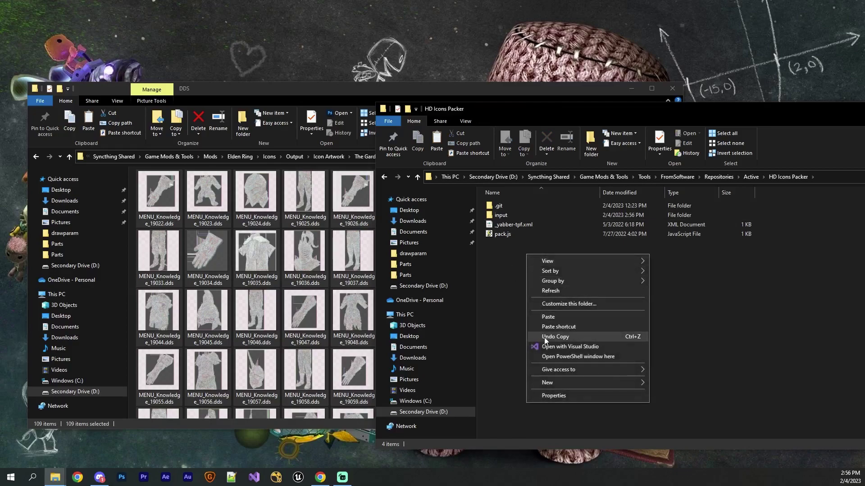
left_click(550, 356)
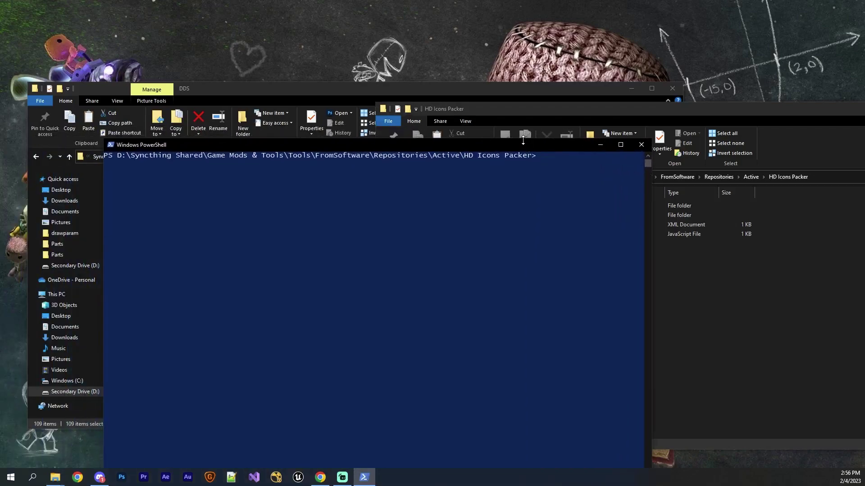
left_click_drag(524, 141, 544, 274)
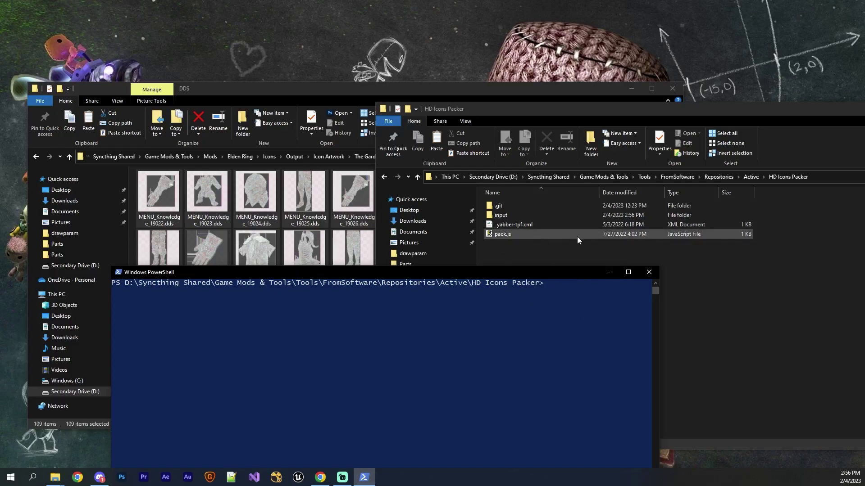
type("node pack.js ./")
key("Return")
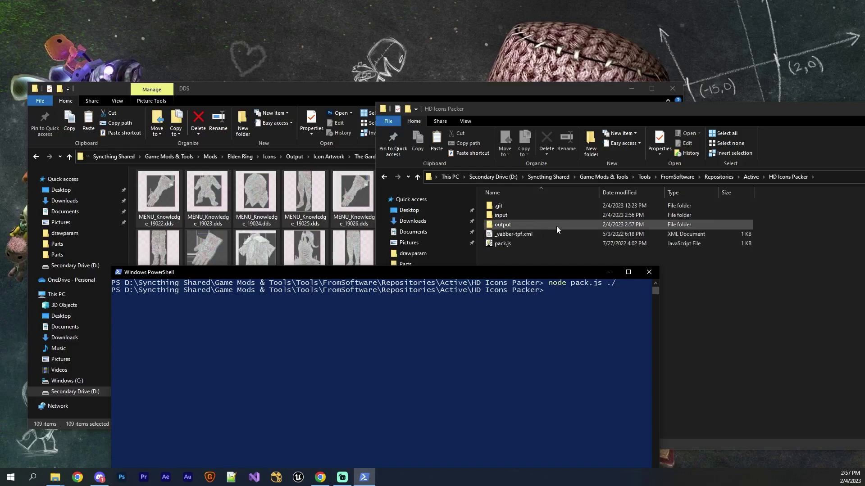
Step: Select all MENU_Knowledge folders in the packer's output folder and process them with Yabber.exe
double_click(556, 227)
left_click_drag(553, 112, 462, 101)
left_click_drag(697, 194, 553, 401)
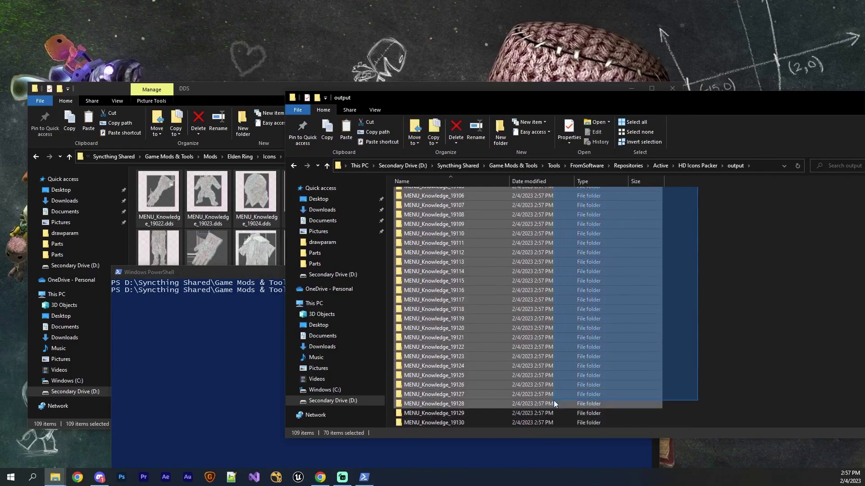
left_click(725, 331)
left_click(434, 233)
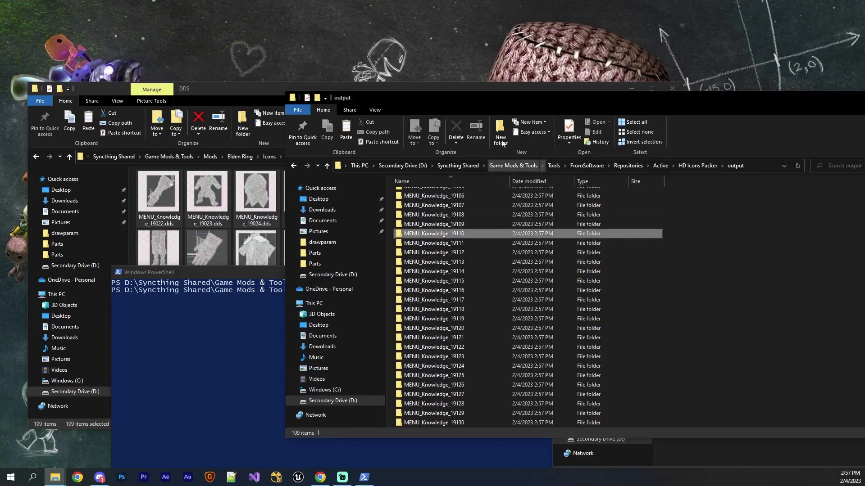
key("ctrl+a")
left_click_drag(511, 104, 224, 113)
left_click_drag(252, 243, 708, 291)
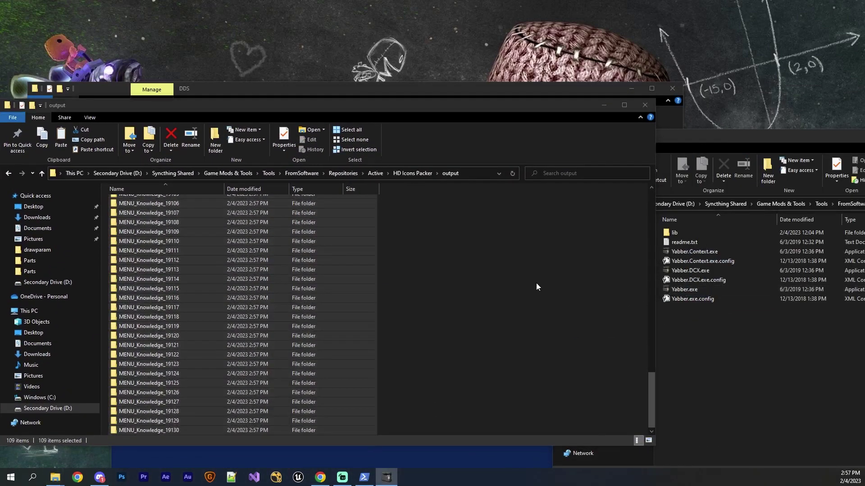
Step: Go to the HD Icons XML Entry Adder folder in Active and open _yabber-bxf4.xml in Notepad++
left_click_drag(422, 108, 490, 128)
left_click(480, 192)
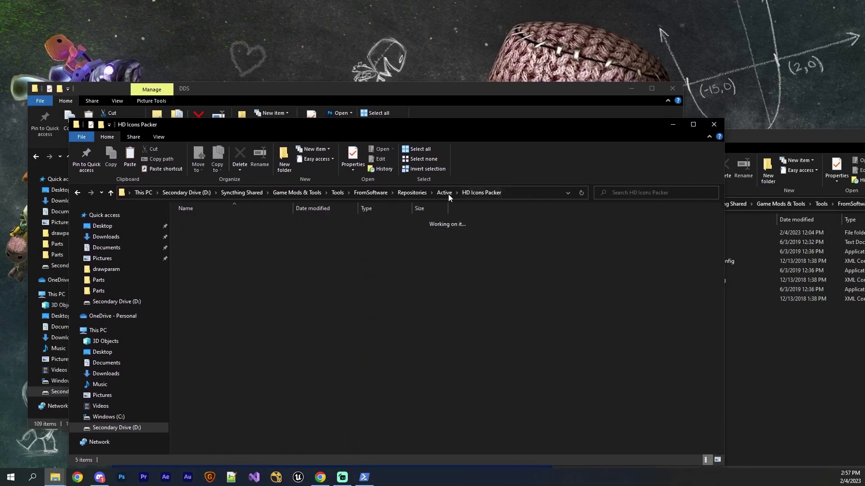
left_click(409, 193)
double_click(291, 222)
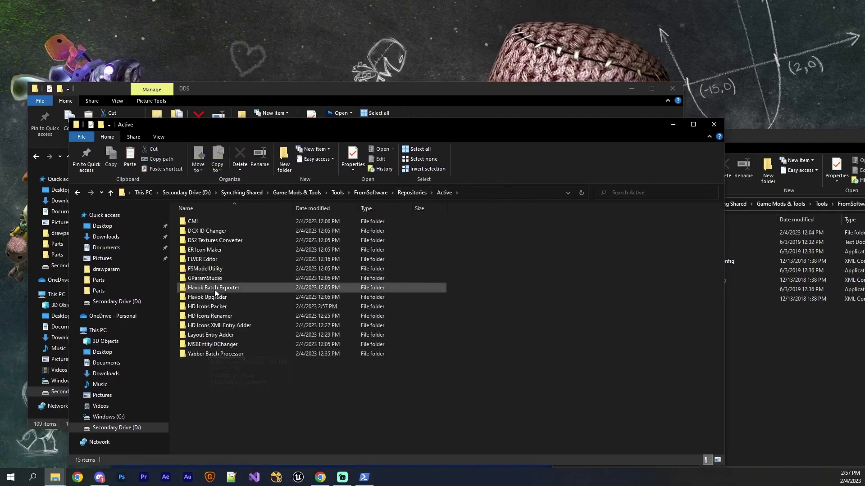
double_click(220, 326)
left_click_drag(329, 129, 726, 141)
left_click(626, 243)
key("Return")
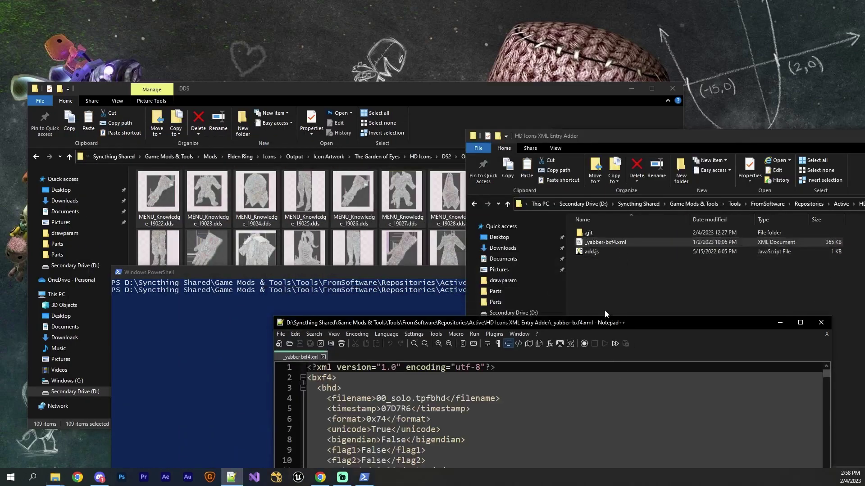
Step: Highlight the 00_solo filename in the XML and open the matching 00_solo-tpfbhd folder under menu\hi in Menu Folder
left_click_drag(607, 324, 486, 92)
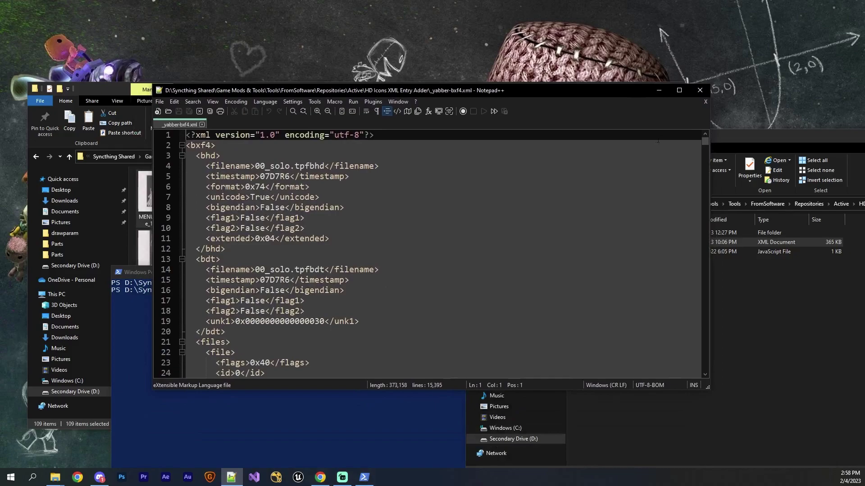
left_click_drag(255, 166, 290, 165)
left_click(824, 369)
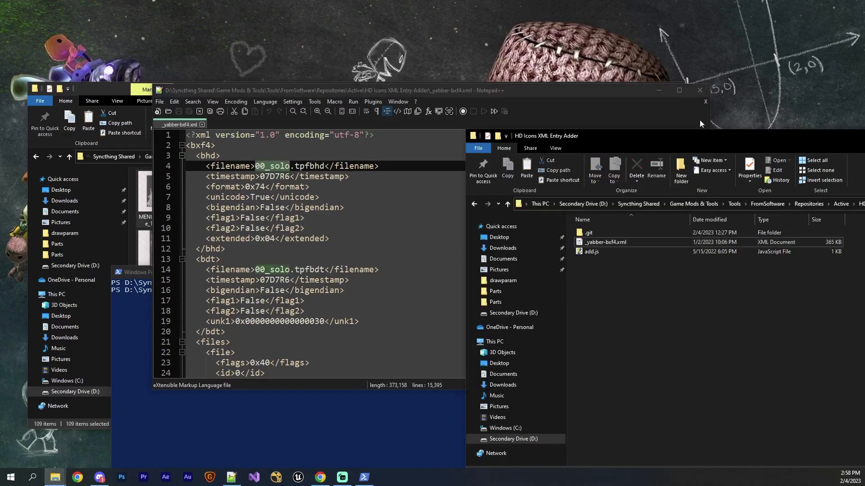
double_click(526, 231)
double_click(515, 232)
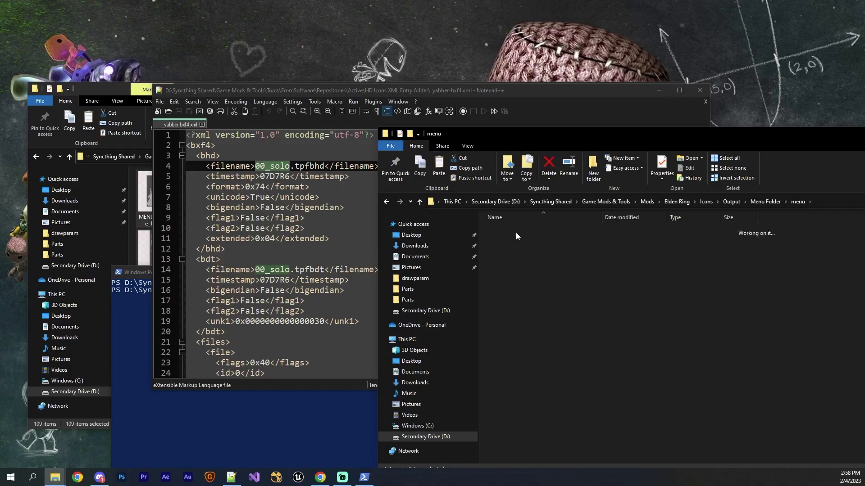
double_click(513, 230)
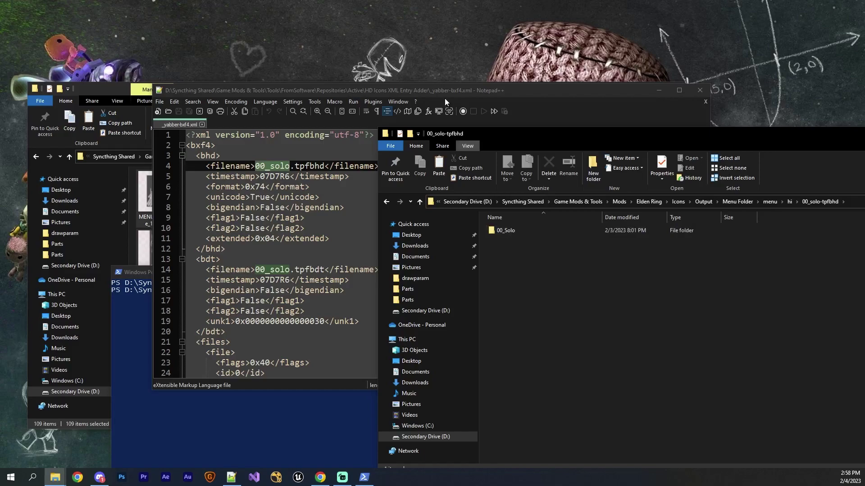
Step: Look through the file entries further down in _yabber-bxf4.xml
left_click_drag(442, 93, 551, 133)
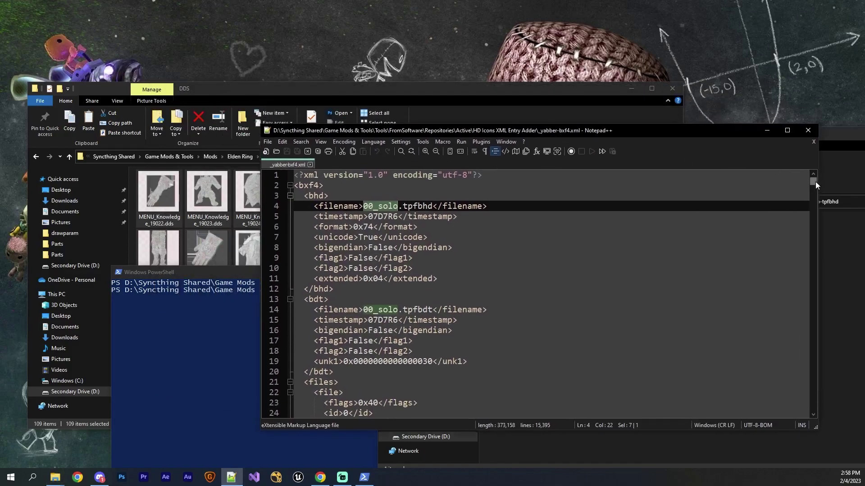
left_click_drag(813, 182, 814, 260)
left_click_drag(377, 288, 301, 237)
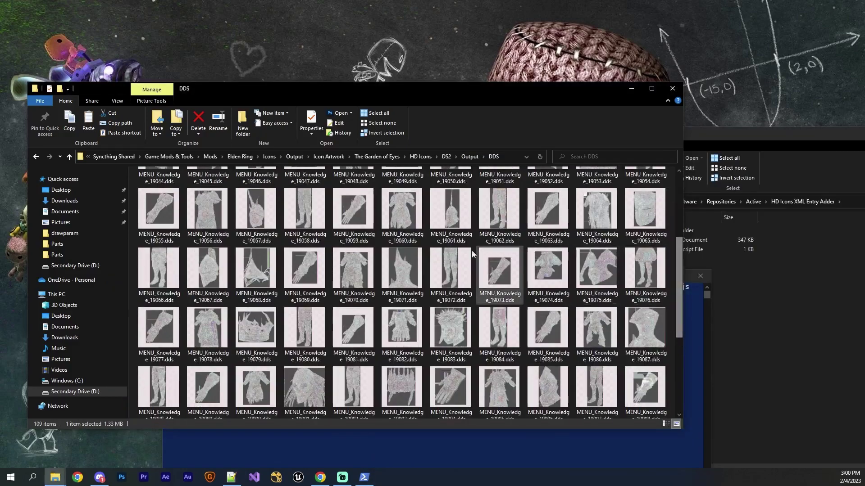
Step: Complete the PowerShell command as "node add.js 109 19021" and run it in the HD Icons XML Entry Adder folder
left_click(396, 439)
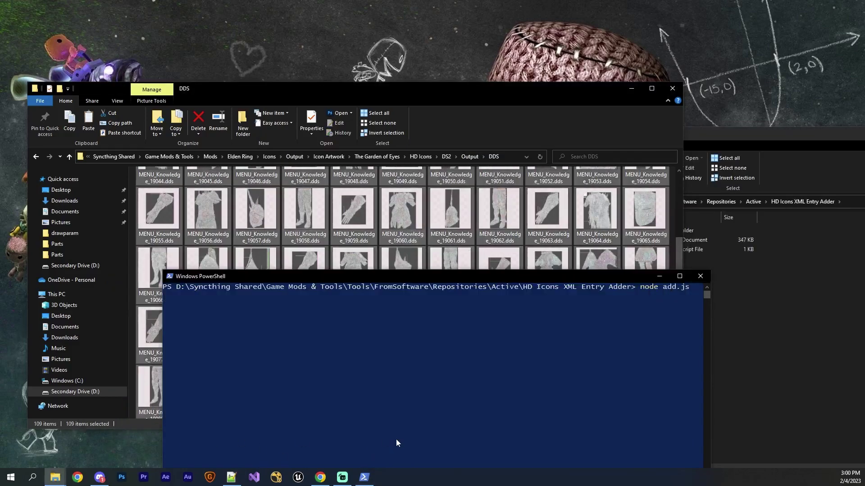
type("109 19")
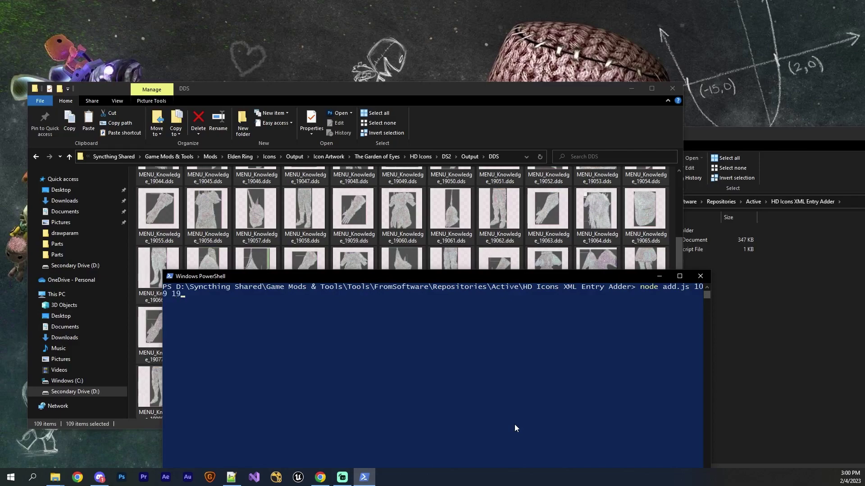
type("021")
key("Return")
left_click(723, 328)
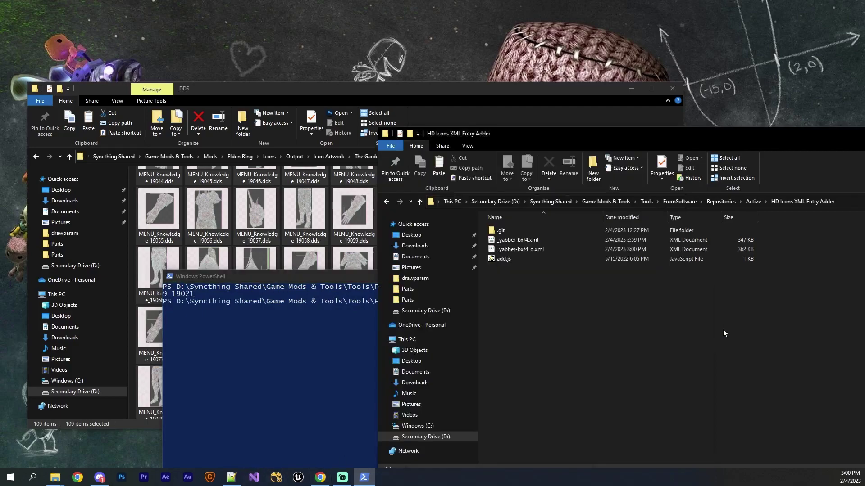
Step: Open _yabber-bxf4_o.xml in Notepad++ and review its MENU_Knowledge entries after 19021
left_click(231, 478)
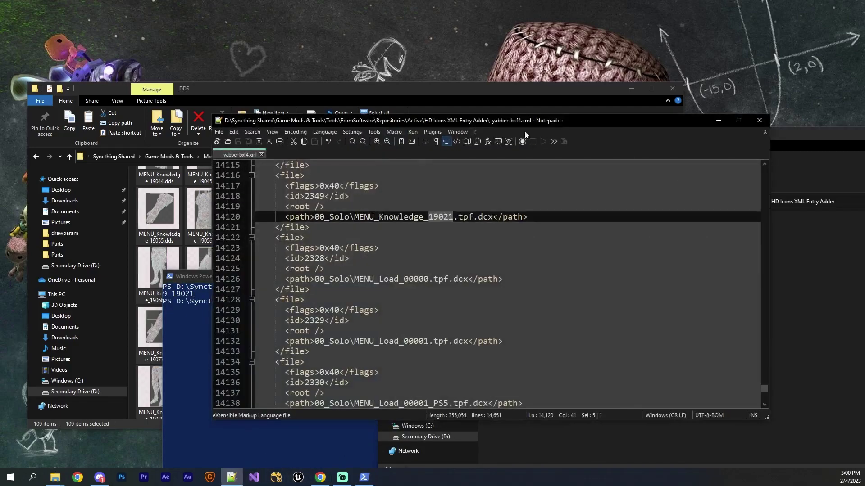
left_click_drag(524, 118, 483, 152)
double_click(515, 252)
left_click_drag(734, 201, 731, 410)
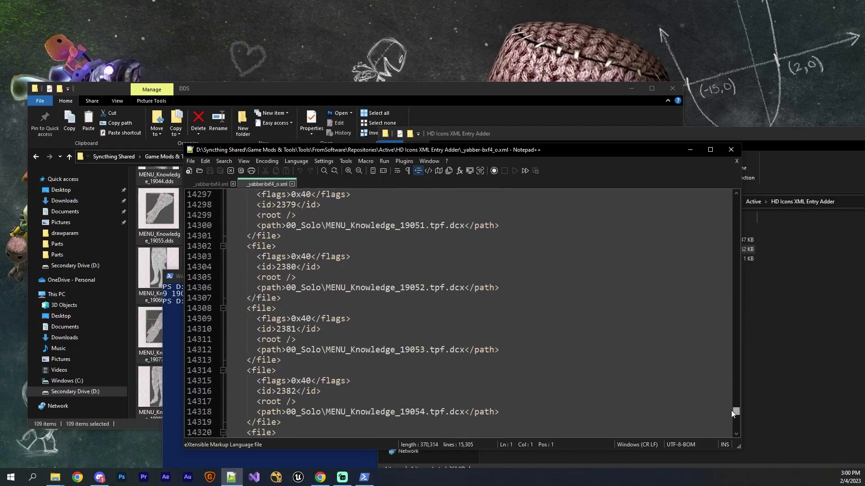
scroll(413, 281, "up", 8)
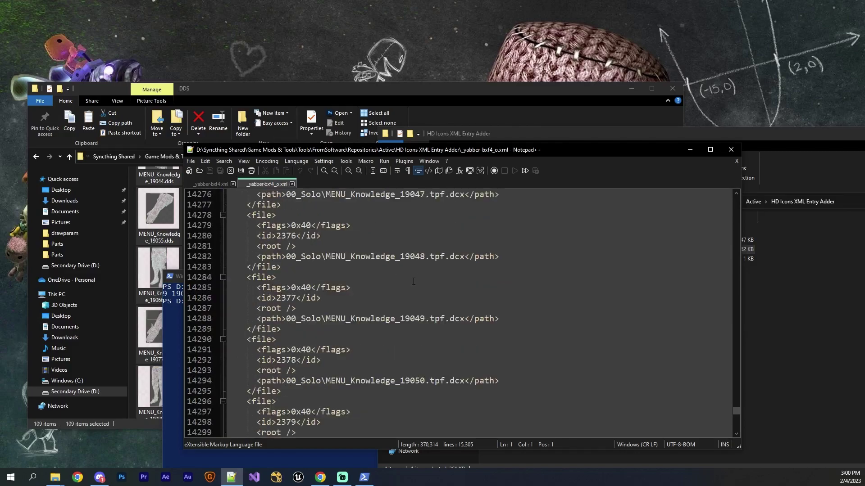
scroll(437, 277, "up", 20)
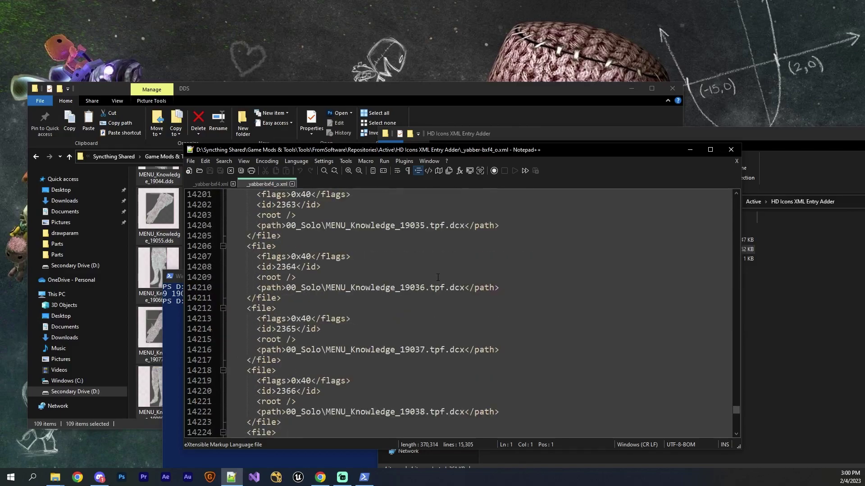
Step: Check the MENU_Knowledge_19021 entry in _yabber-bxf4_o.xml and open the Layout Entry Adder folder under Repositories\Active
scroll(438, 277, "up", 17)
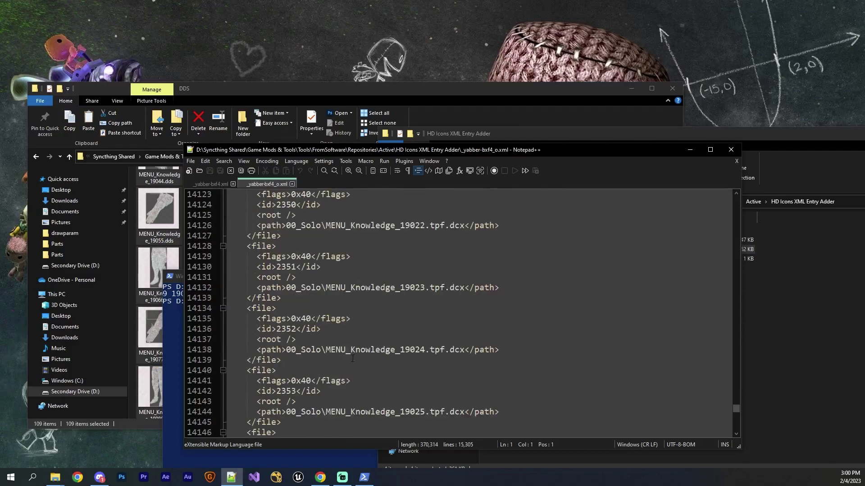
left_click(736, 194)
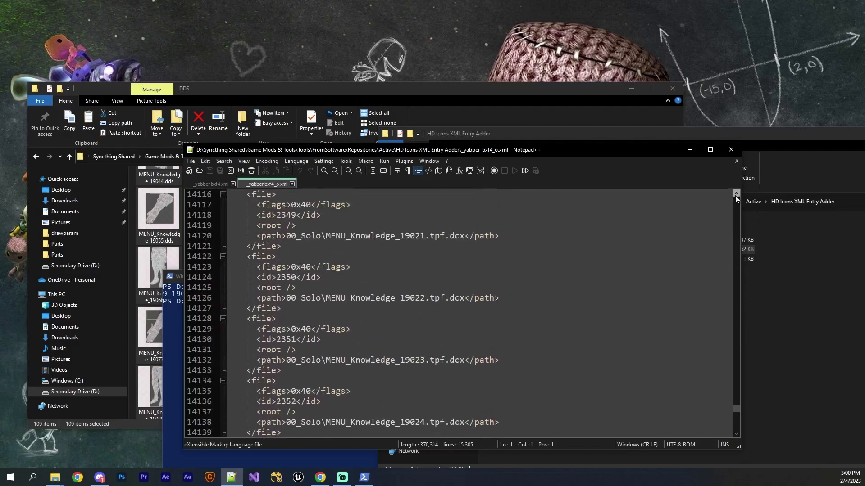
left_click(736, 137)
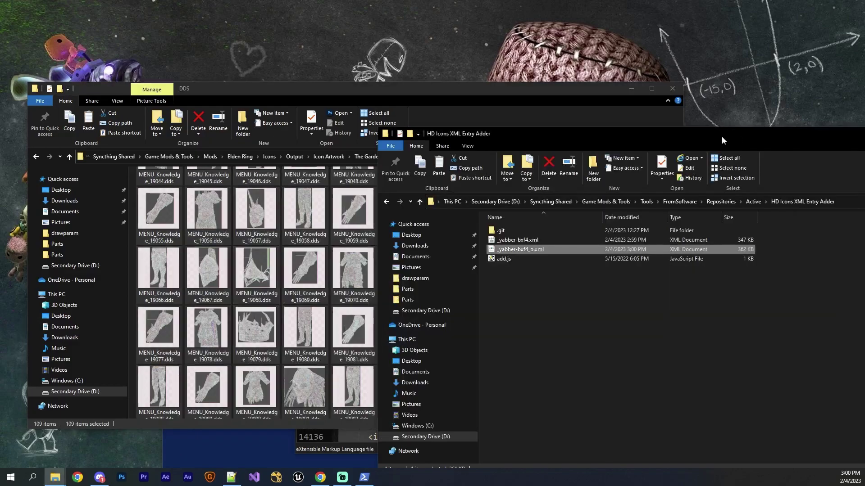
left_click_drag(720, 136, 669, 130)
left_click(680, 189)
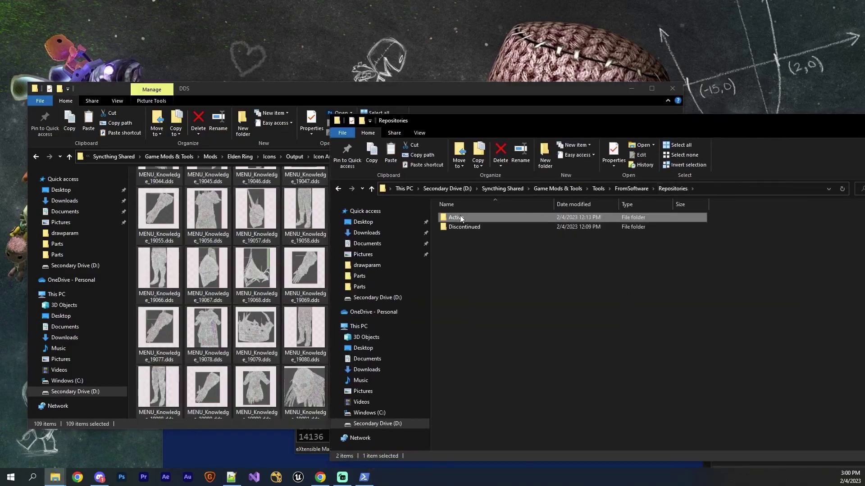
double_click(460, 215)
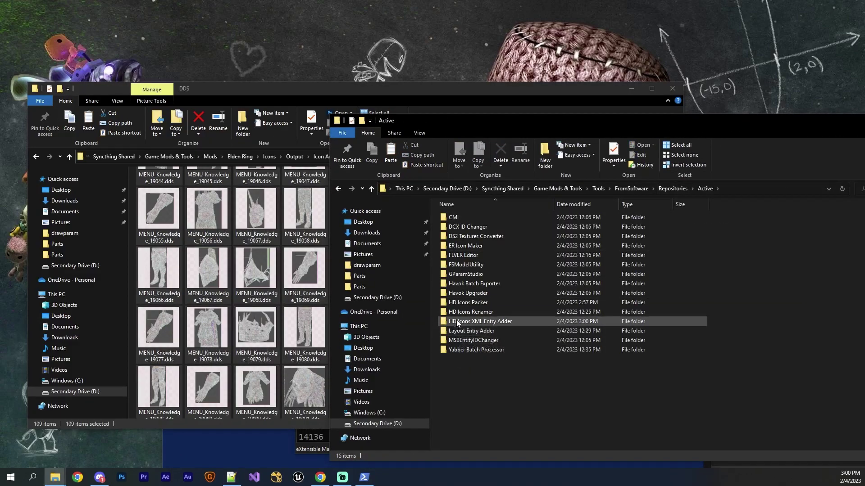
double_click(460, 332)
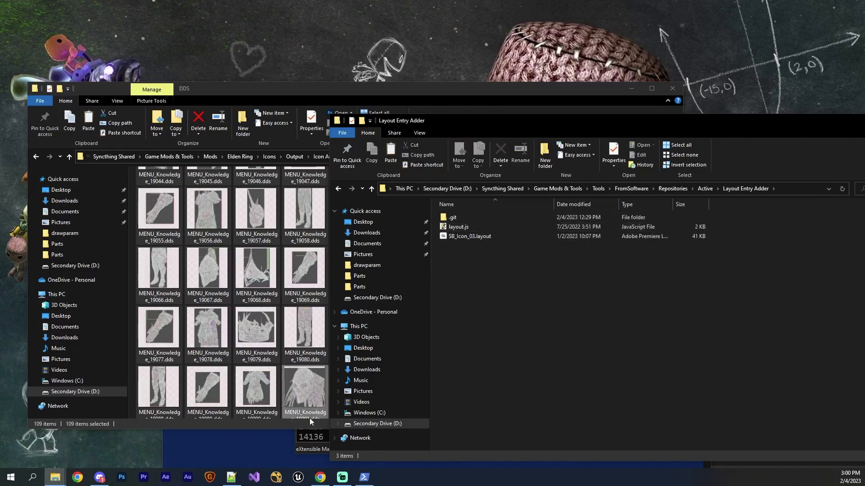
Step: Review the SubTexture entries of SB_Icon_03.layout in Notepad++ through to the end of the file
key("alt+Tab")
left_click_drag(500, 158, 401, 106)
left_click_drag(750, 164, 753, 379)
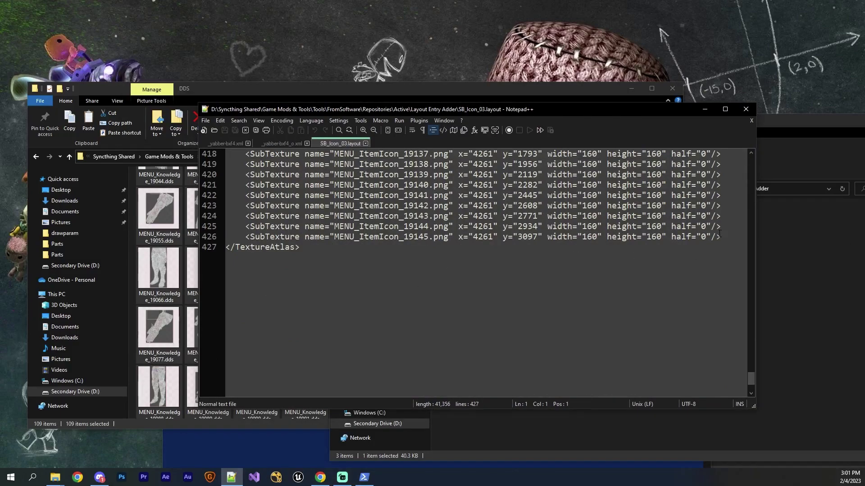
left_click(705, 110)
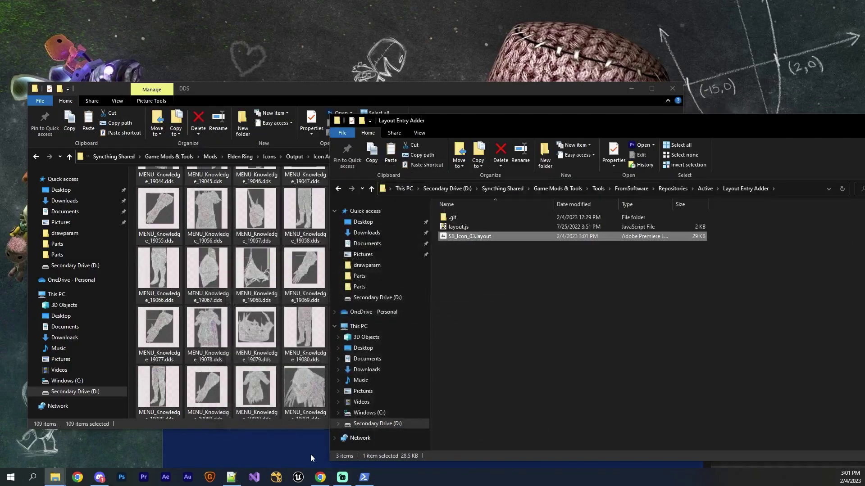
Step: Close the old PowerShell window and open a new one in the Layout Entry Adder folder
left_click(364, 477)
left_click(701, 273)
left_click(590, 280)
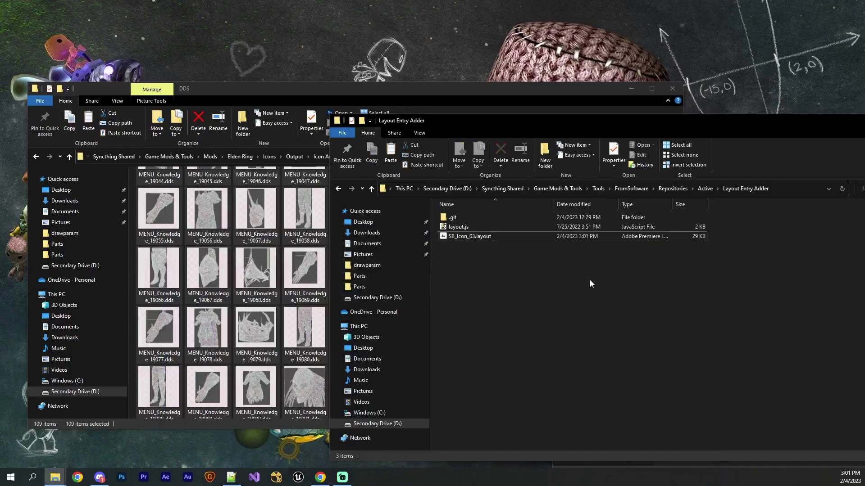
right_click(590, 279)
left_click(651, 381)
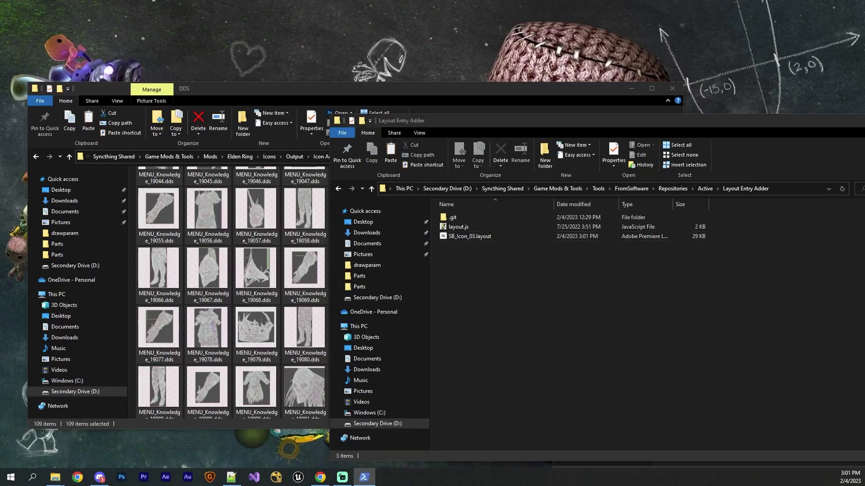
left_click_drag(671, 267, 650, 266)
Step: Run "node layout.js 109 43 3" in PowerShell, checking the number of icons in the DDS folder for the first argument
type("node l")
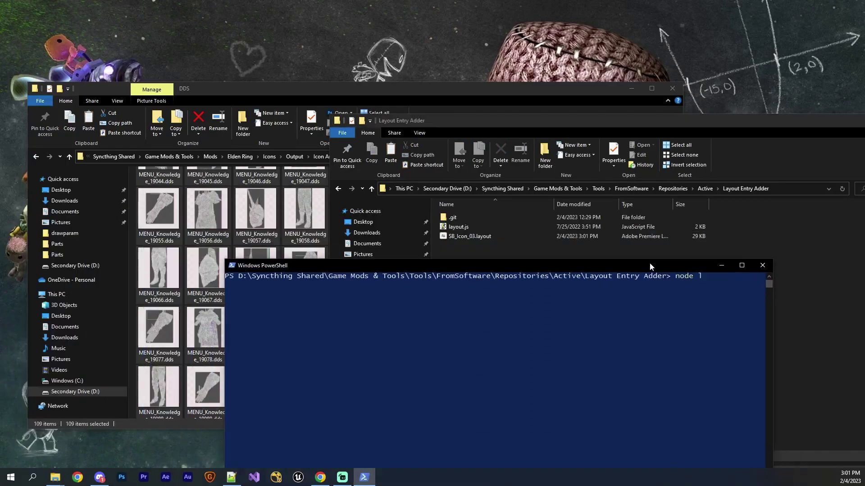
type("ayout.js")
left_click(284, 225)
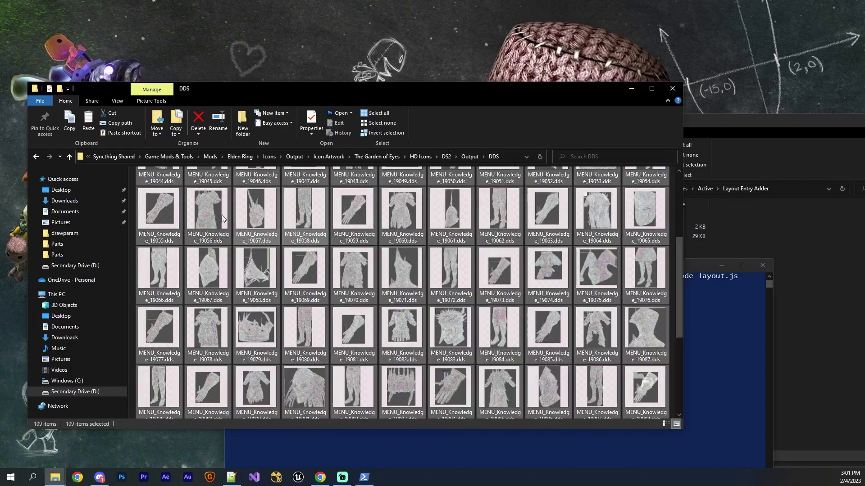
left_click(654, 446)
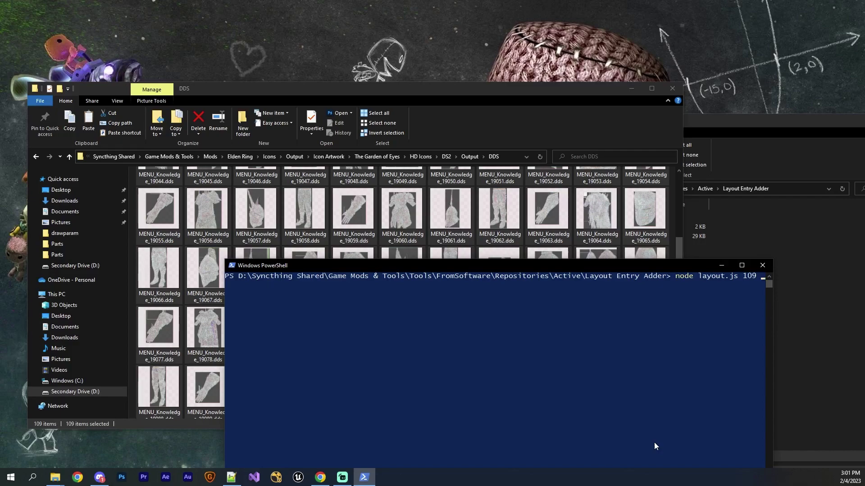
type("43 3")
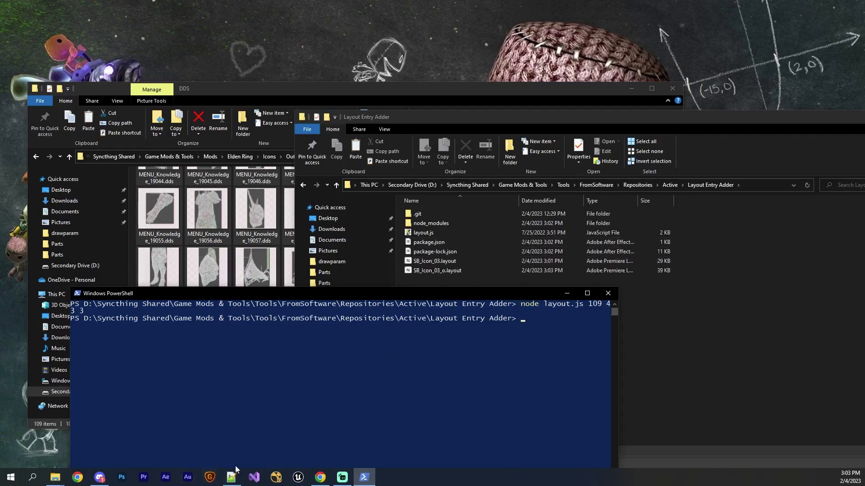
Step: Open SB_Icon_03_o.layout in Notepad++ and examine the x and y coordinates of the MENU_ItemIcon_19022 entry
left_click(235, 470)
left_click_drag(451, 270, 518, 405)
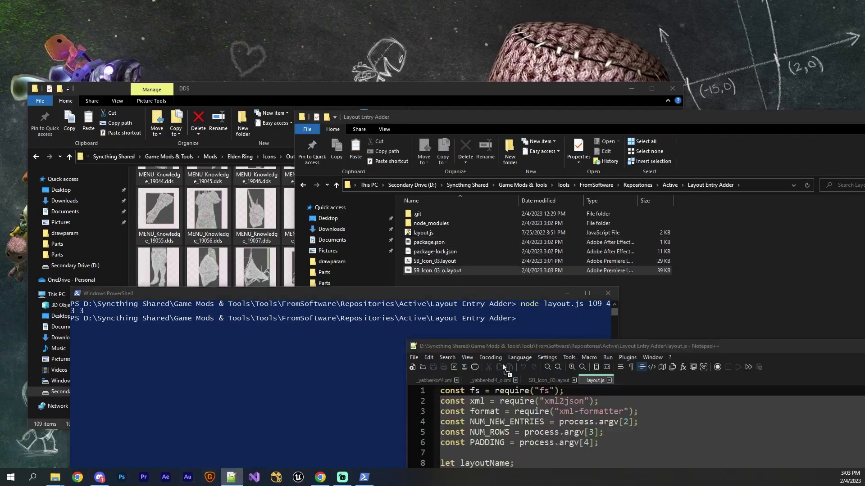
double_click(566, 346)
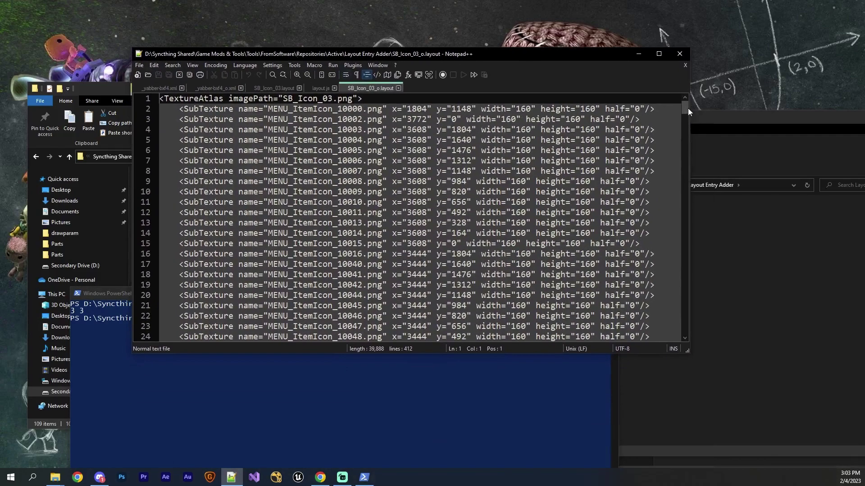
left_click_drag(684, 110, 675, 263)
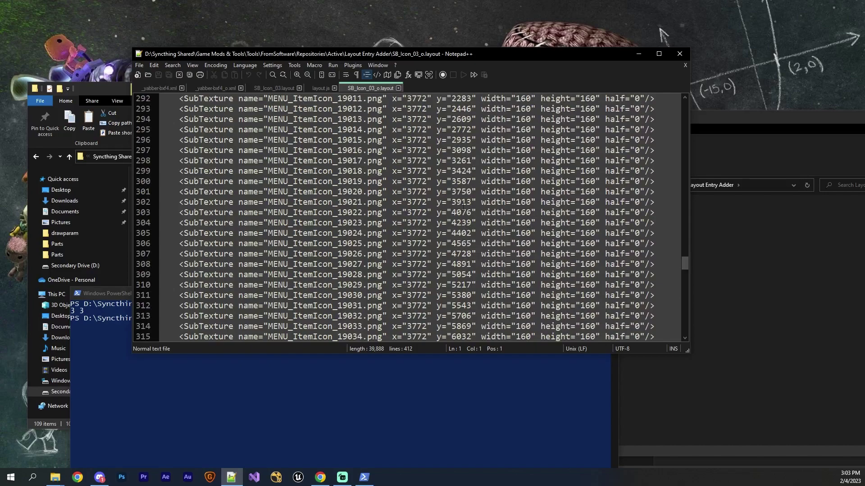
left_click_drag(451, 212, 471, 212)
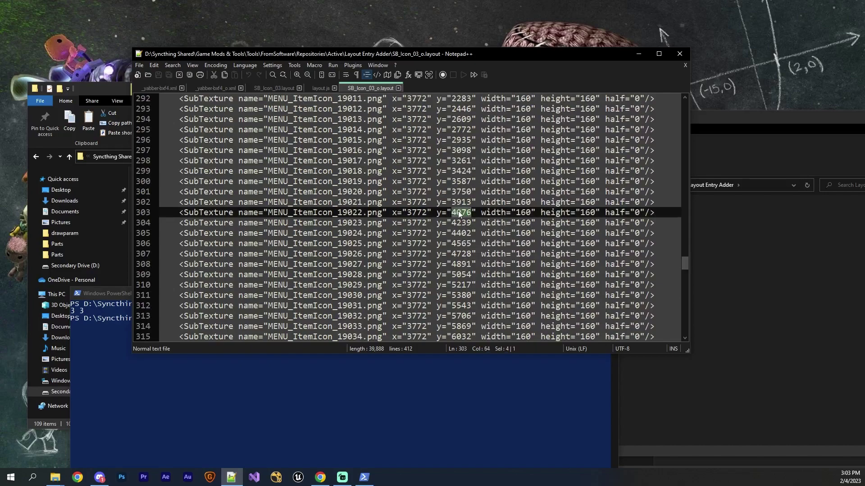
double_click(416, 213)
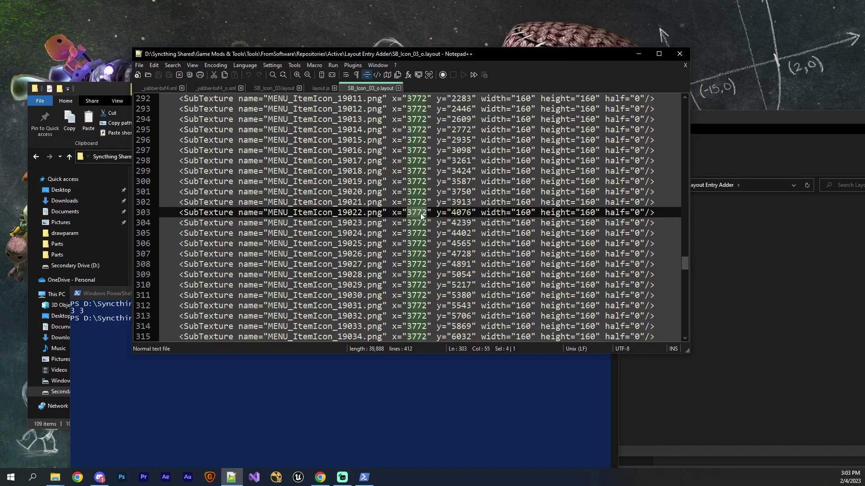
Step: Compare the coordinates of MENU_ItemIcon_19039 and MENU_ItemIcon_19040 and review the remaining layout entries to the file's end
left_click_drag(684, 266, 688, 272)
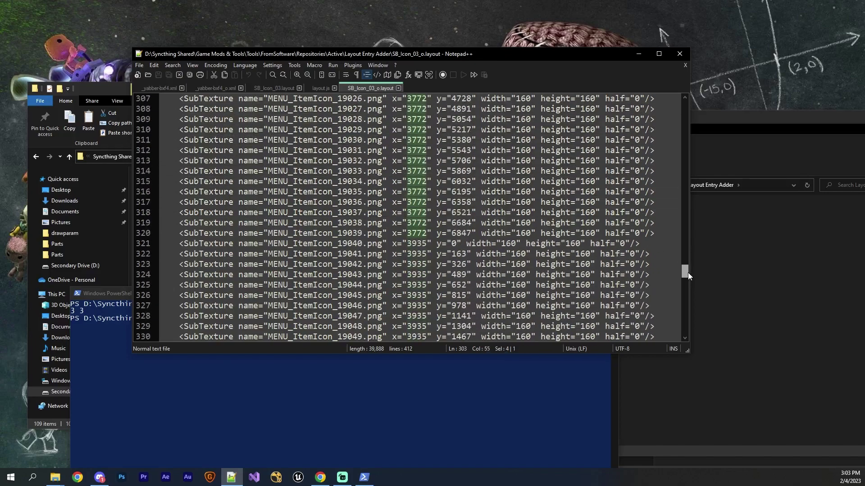
mouse_move(452, 212)
left_mouse_down()
mouse_move(458, 185)
mouse_move(459, 214)
mouse_move(466, 213)
left_mouse_up()
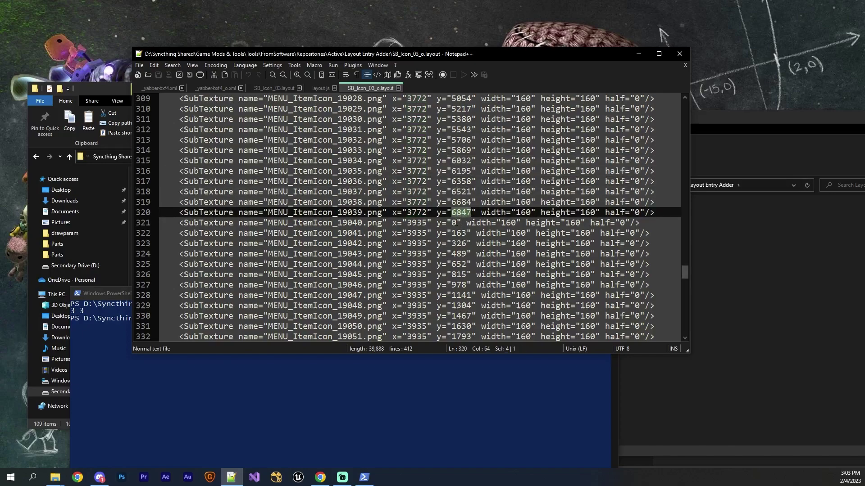
double_click(454, 223)
double_click(412, 223)
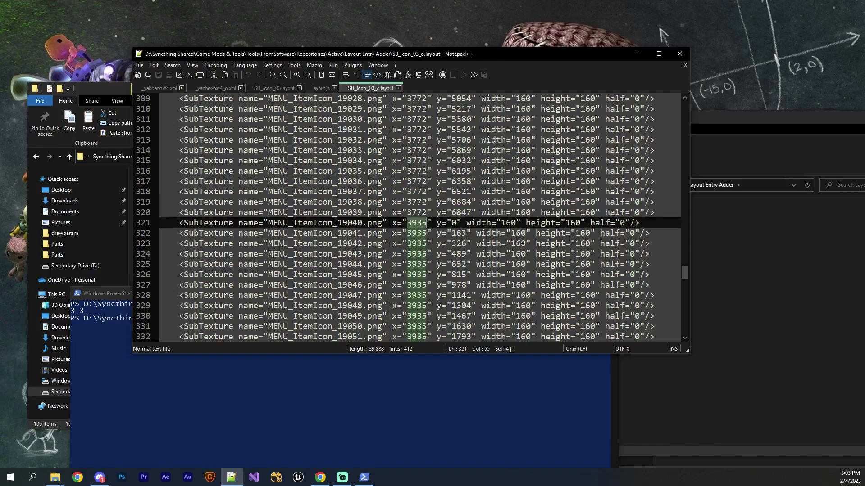
left_click_drag(683, 267, 695, 321)
key("ctrl+End")
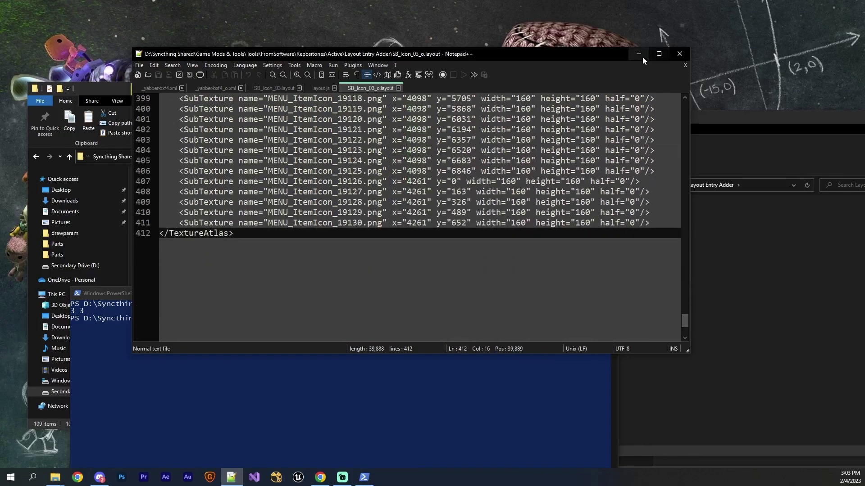
left_click(642, 57)
Step: Switch to the 01_common-tpf-dcx folder under menu\hi and open SB_Icon_03.dds in Photoshop
left_click_drag(404, 294, 422, 302)
left_click(661, 187)
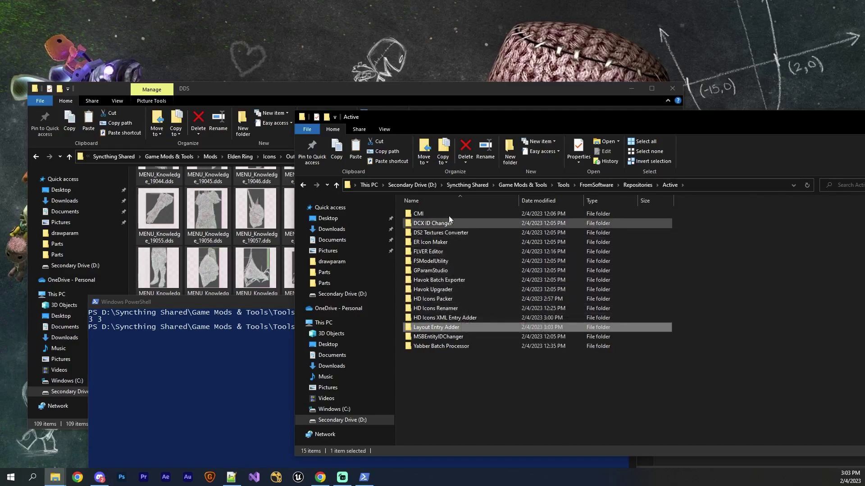
key("ctrl+w")
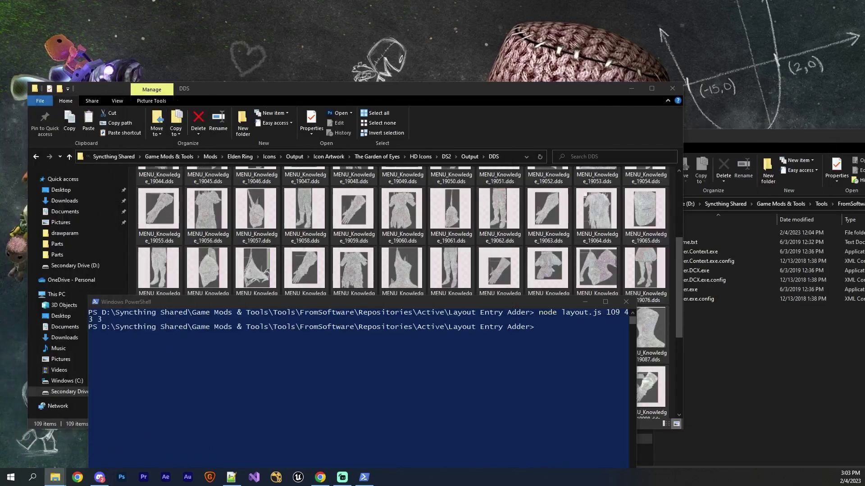
key("alt+Tab")
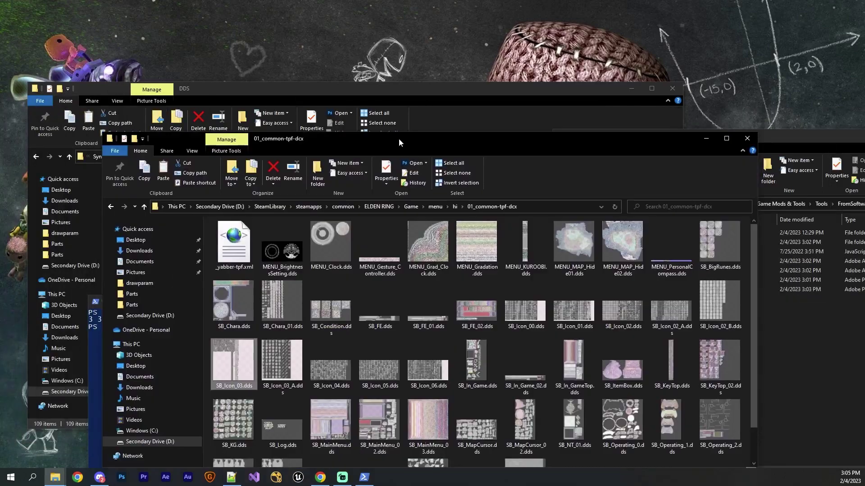
right_click(246, 348)
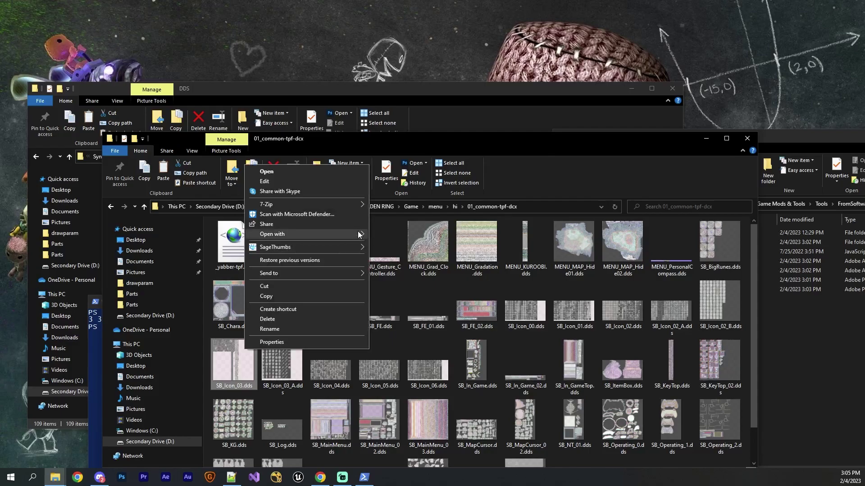
left_click(381, 235)
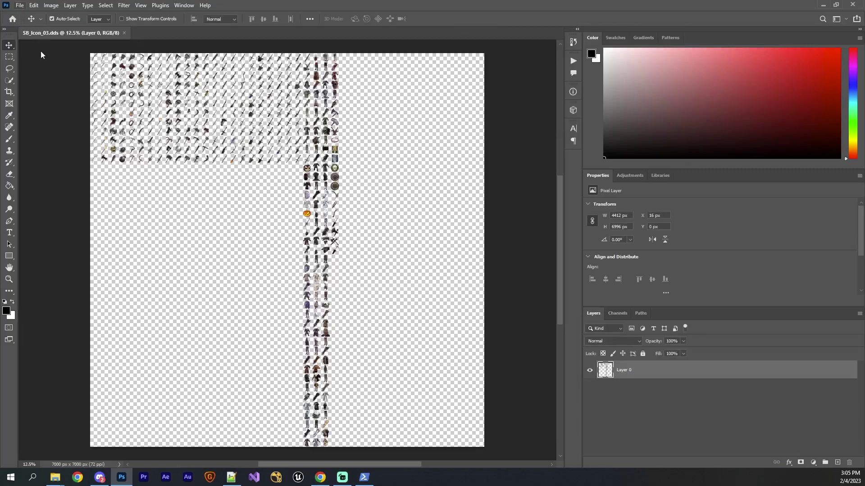
Step: Start a Contact Sheet II automation with the HD Icons\DS2\Output\DDS folder as its source images
left_click(20, 5)
mouse_move(95, 216)
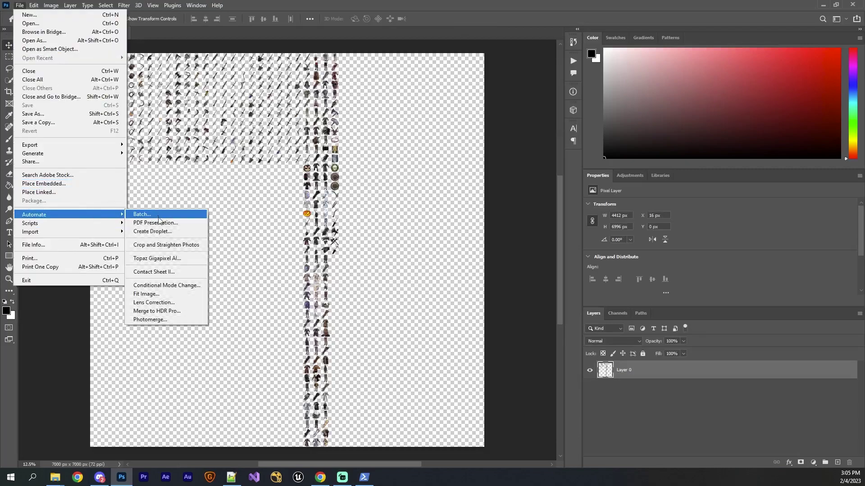
left_click(153, 271)
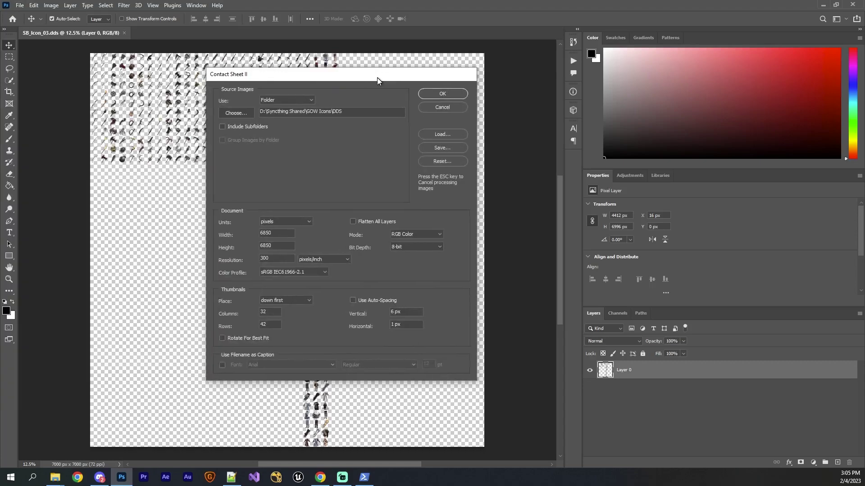
left_click(237, 113)
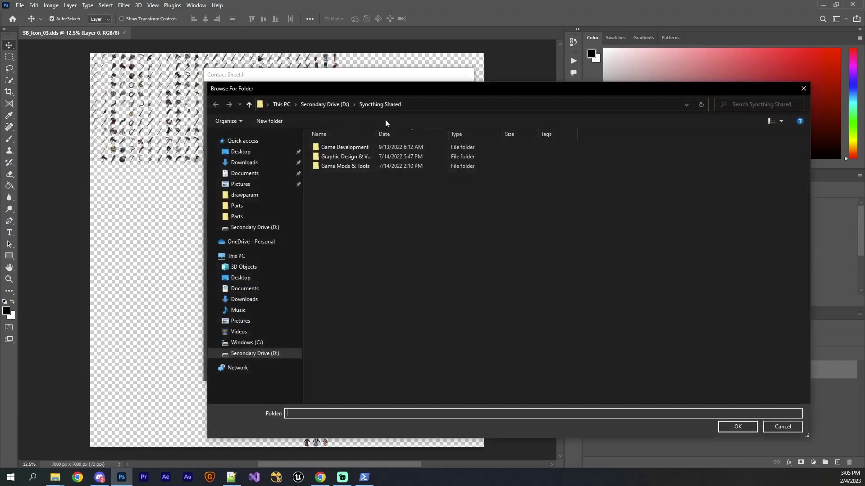
left_click_drag(349, 92, 317, 95)
key("Escape")
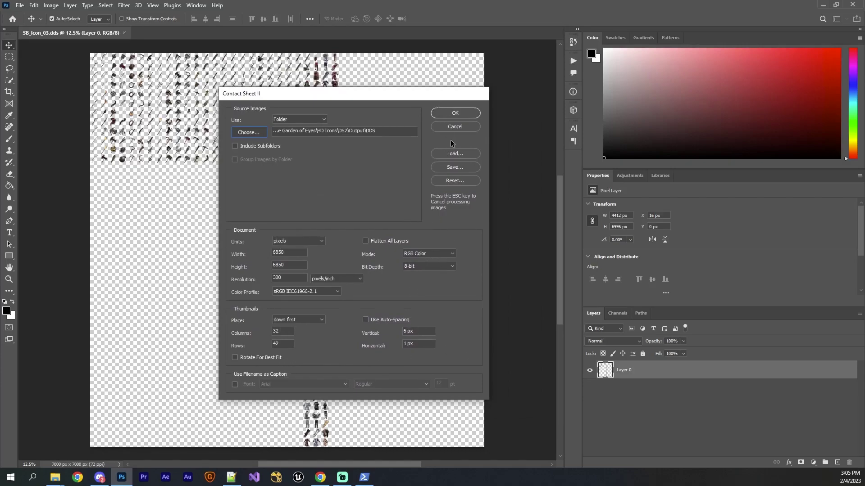
left_click(458, 156)
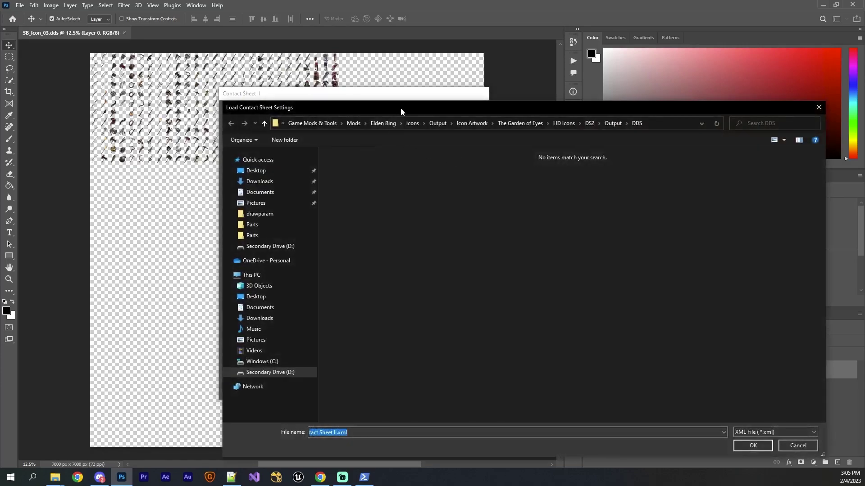
left_click_drag(304, 132, 309, 86)
left_click(401, 100)
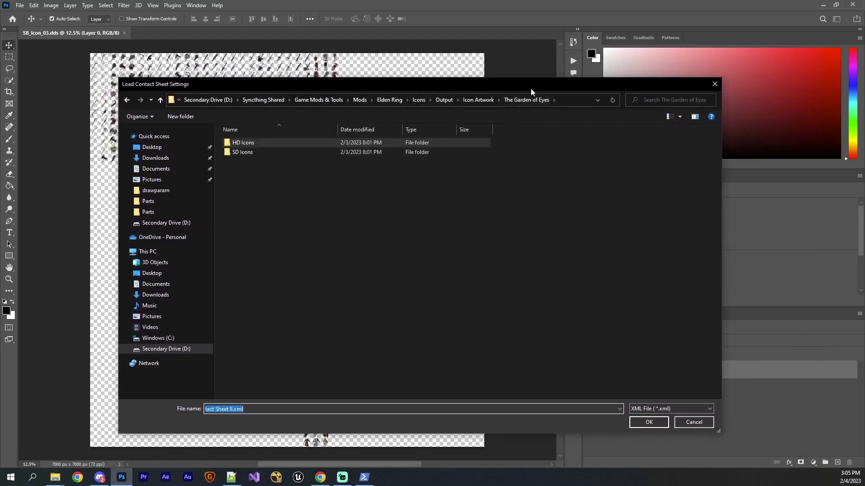
mouse_move(536, 85)
left_mouse_down()
mouse_move(541, 93)
mouse_move(523, 90)
left_mouse_up()
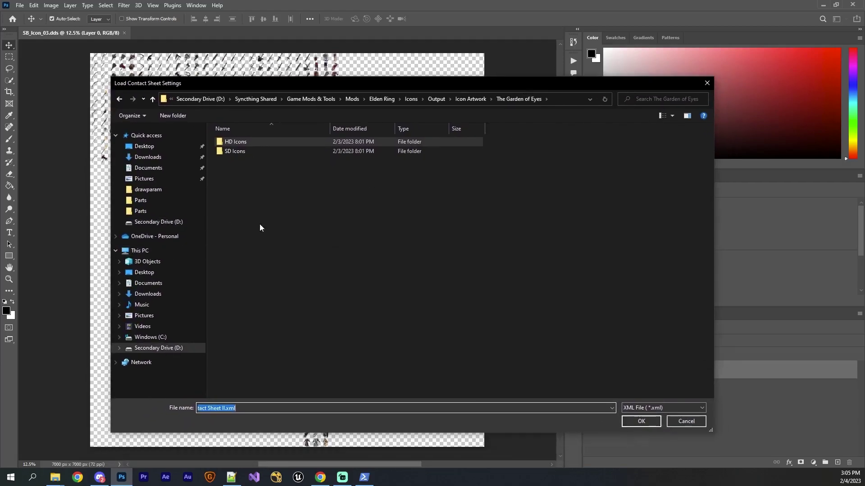
left_click(706, 83)
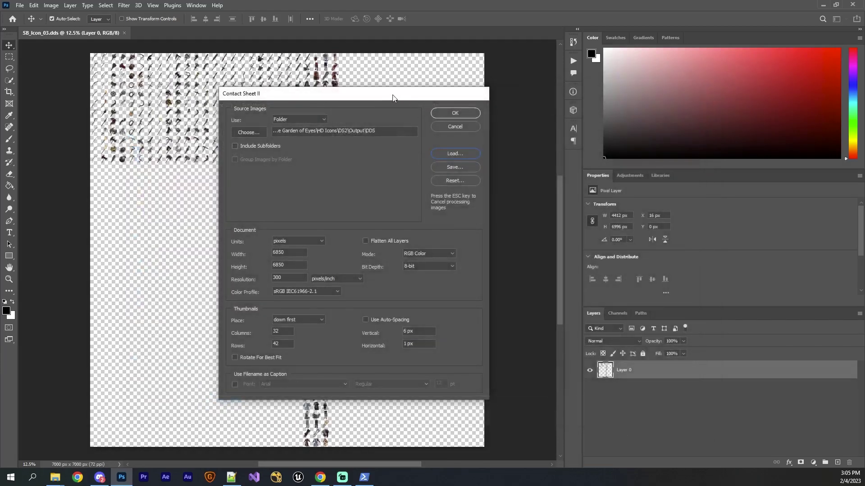
Step: Try a width and height of 5850 px for the contact sheet document
left_click_drag(392, 99, 422, 112)
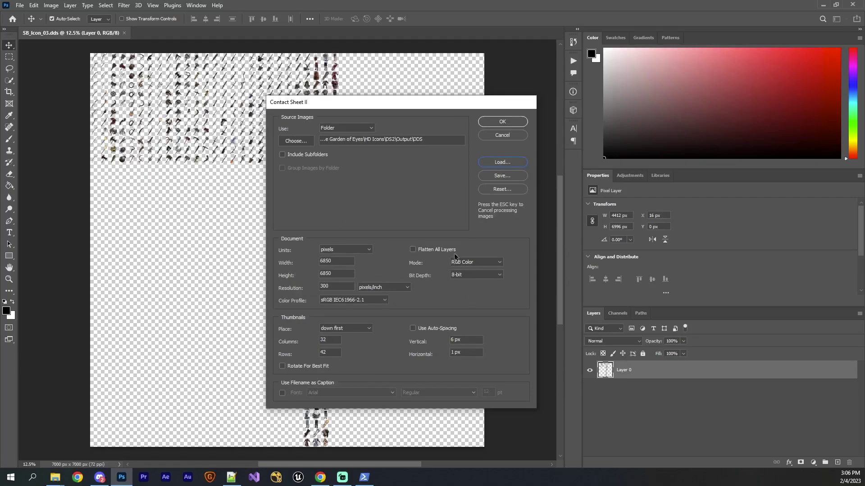
mouse_move(388, 104)
left_mouse_down()
mouse_move(399, 131)
mouse_move(384, 110)
left_mouse_up()
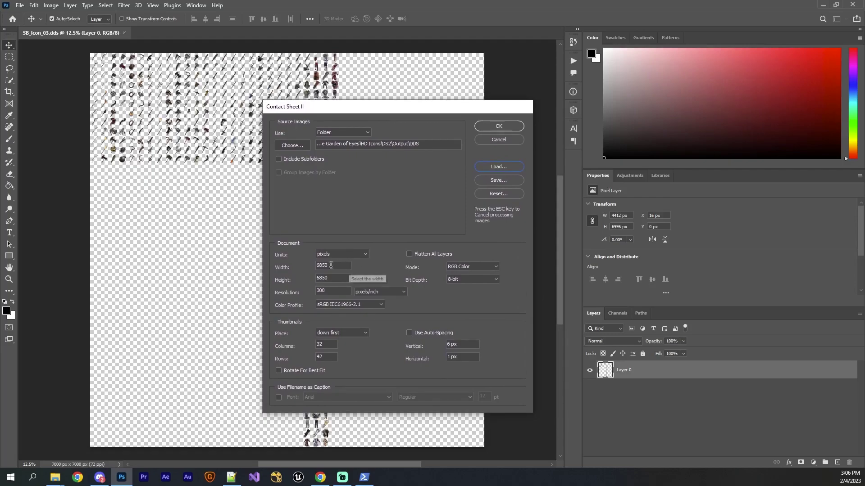
double_click(326, 265)
type("5850")
key("Tab")
key("shift+Tab")
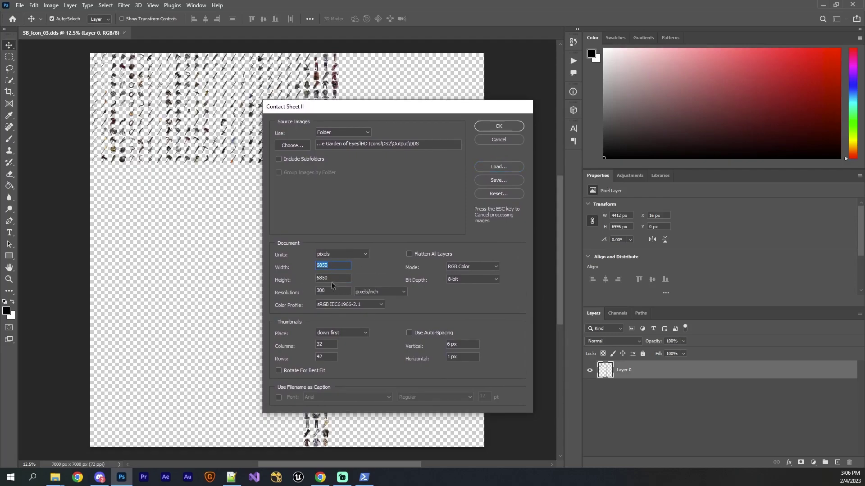
key("Tab")
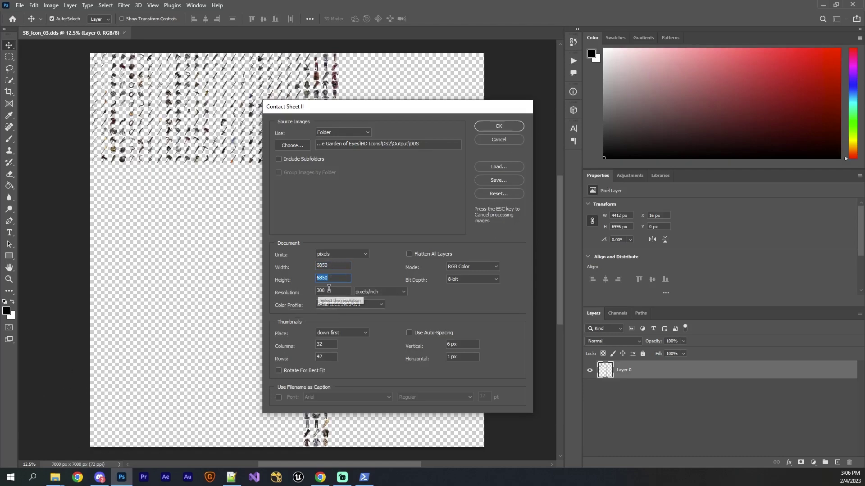
type("5850")
key("Tab")
key("shift+Tab")
Step: Set the contact sheet's height and width to 6850 px and generate the sheet
type("6850")
key("shift+Tab")
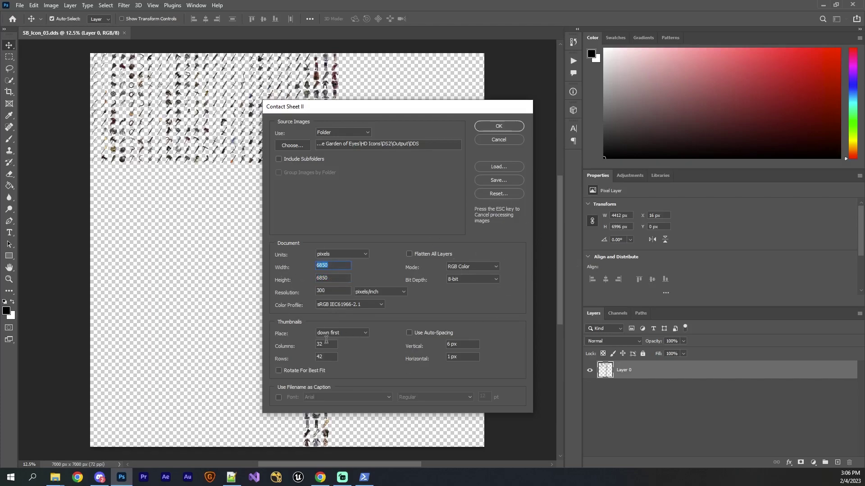
type("6850")
key("Return")
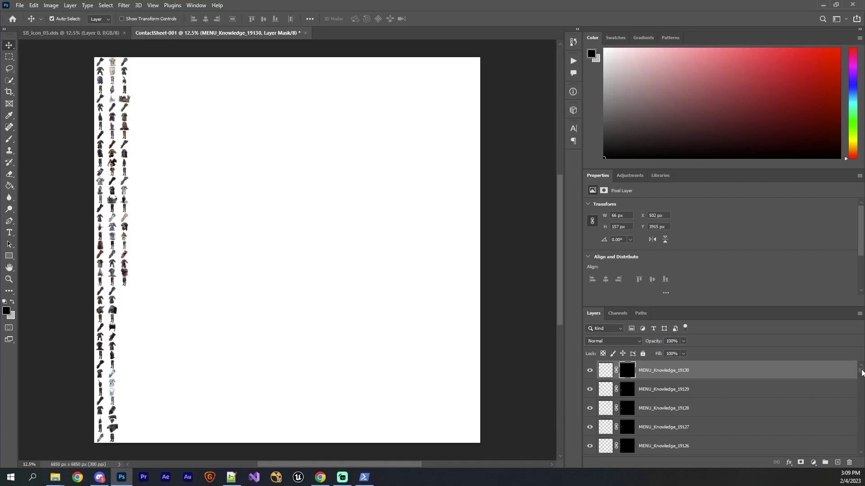
Step: Select all contact sheet layers from MENU_Knowledge_19130 to MENU_Knowledge_19022, excluding the Background, and bring them into SB_Icon_03.dds
left_click_drag(861, 374, 862, 460)
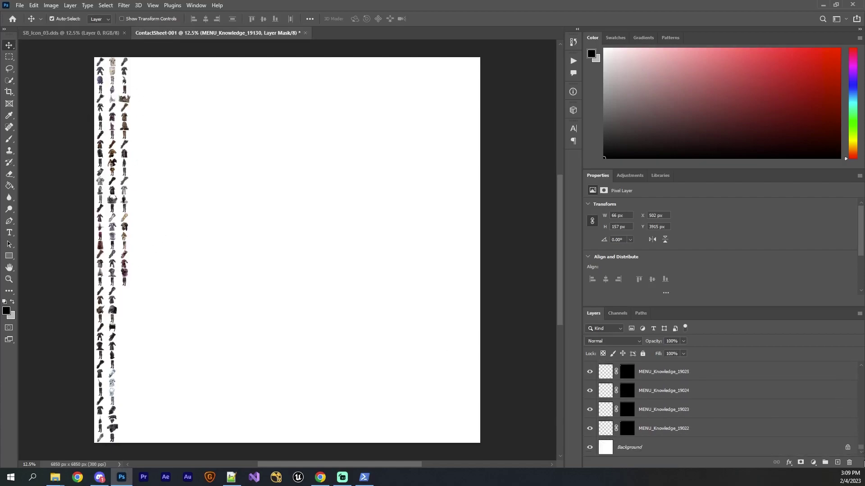
left_click(660, 435, "shift")
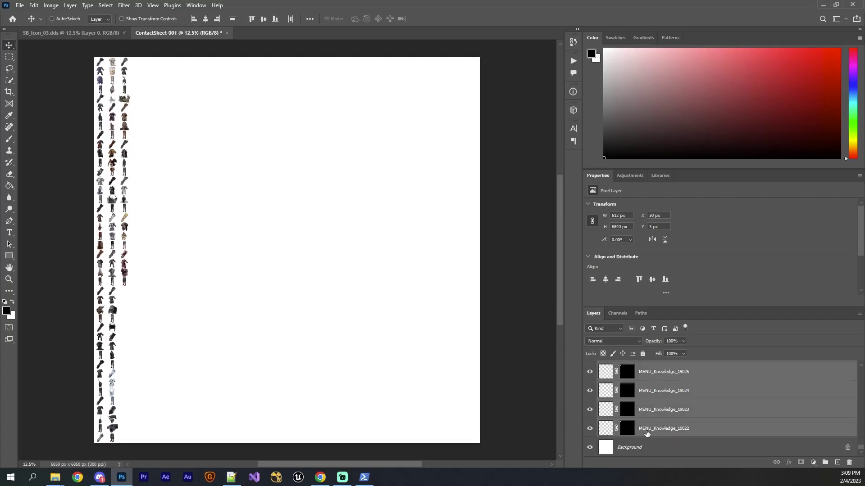
left_click(94, 37)
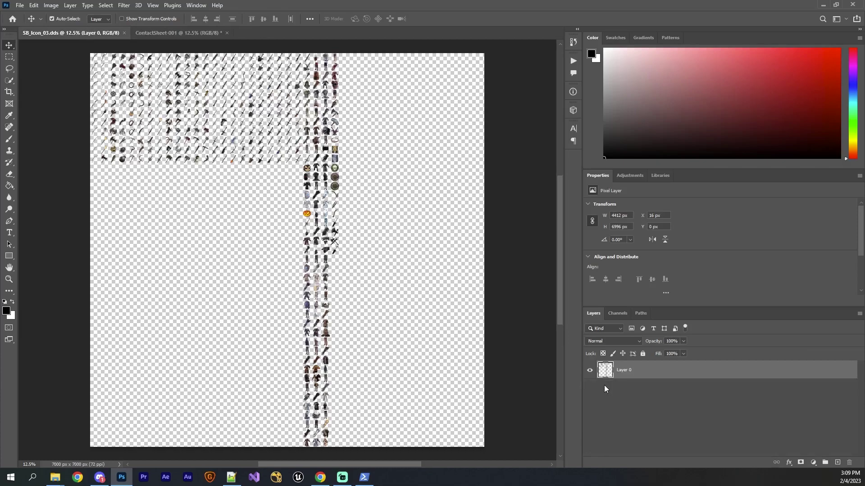
left_click_drag(606, 389, 605, 388)
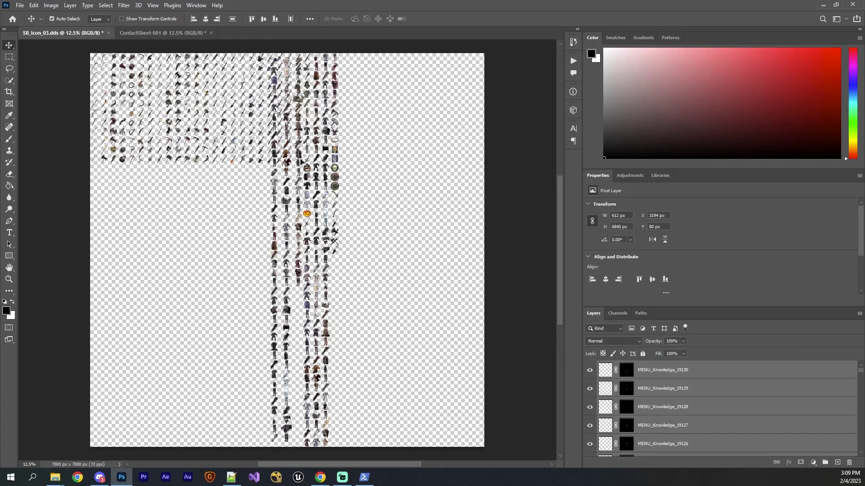
Step: Move the imported icon layers beside the existing armor columns, flush with the canvas's top edge, at X 4428 px and Y 0 px
key("ctrl")
key("ctrl+t")
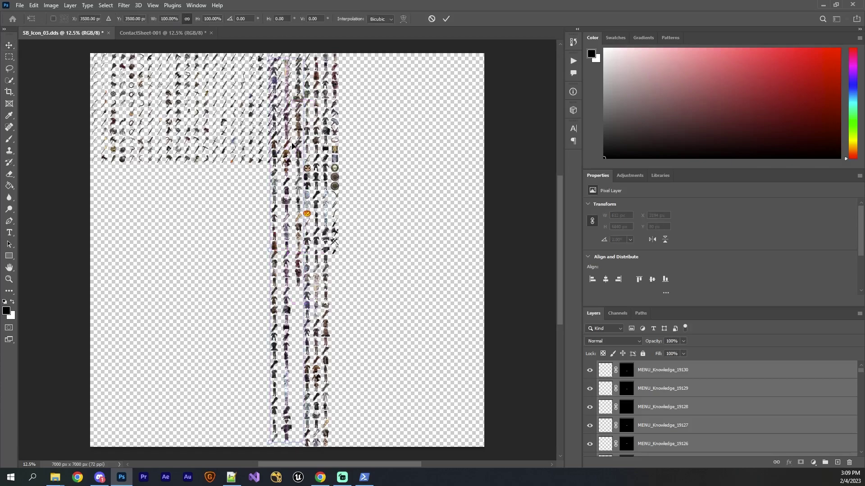
left_click_drag(289, 190, 357, 182)
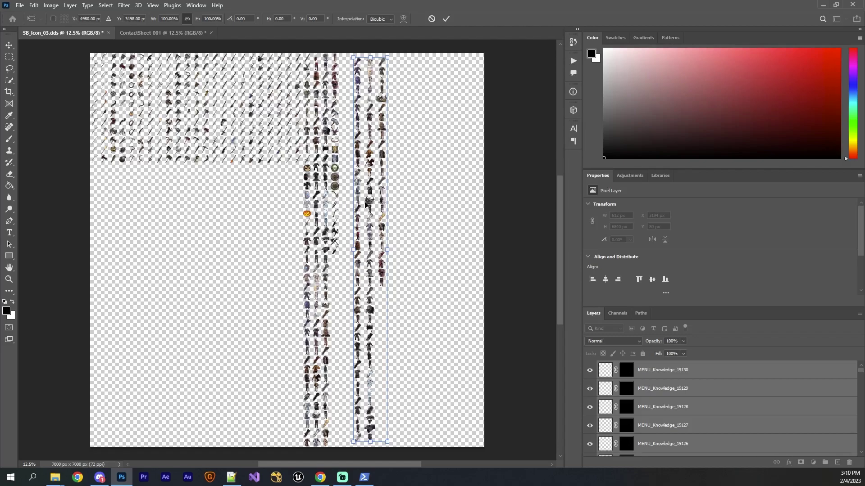
left_click_drag(369, 204, 349, 301)
scroll(354, 201, "up", 4)
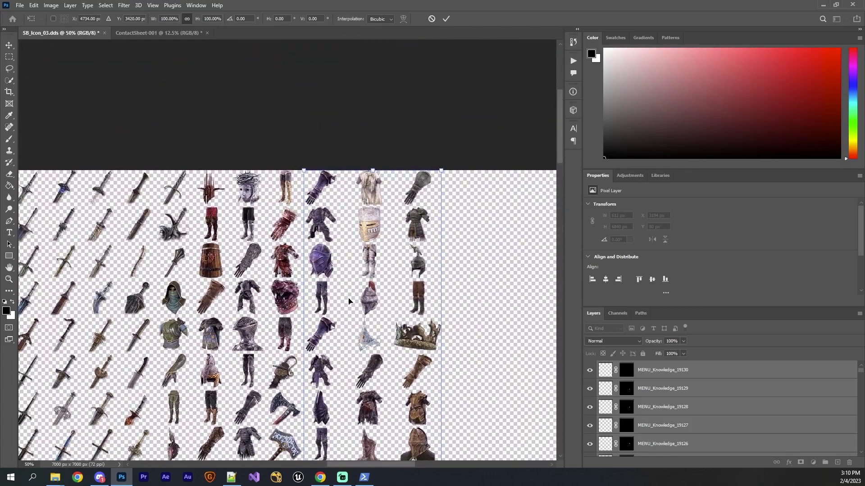
scroll(349, 300, "up", 1)
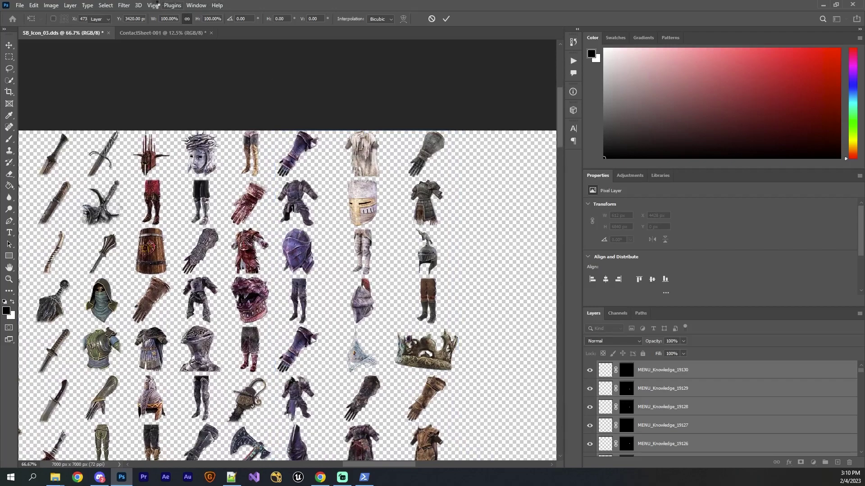
Step: Add a guide layout of 32 columns 160 px wide with 4 px gutters and 42 rows 160 px high with 3 px gutters
left_click(153, 5)
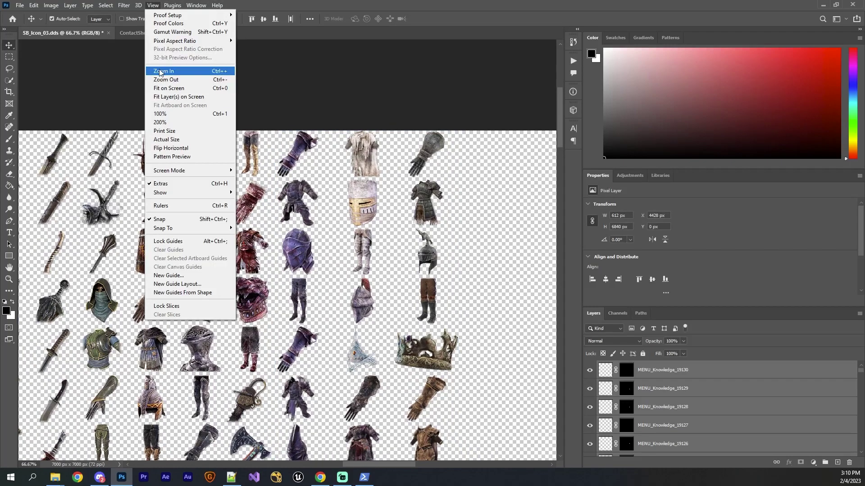
left_click(167, 284)
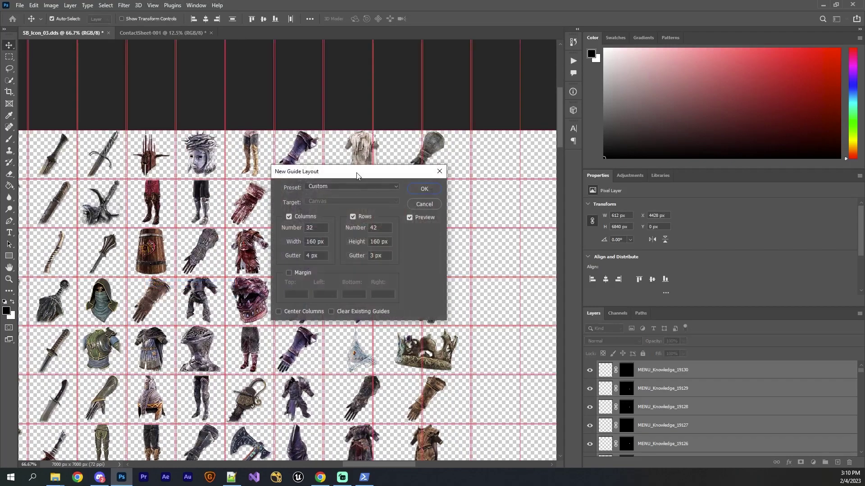
left_click_drag(356, 175, 334, 175)
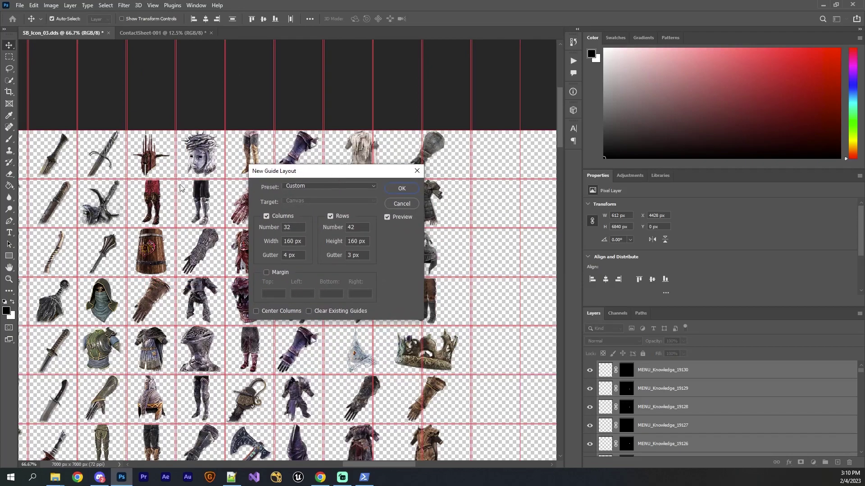
left_click(400, 189)
left_click_drag(359, 212, 333, 137)
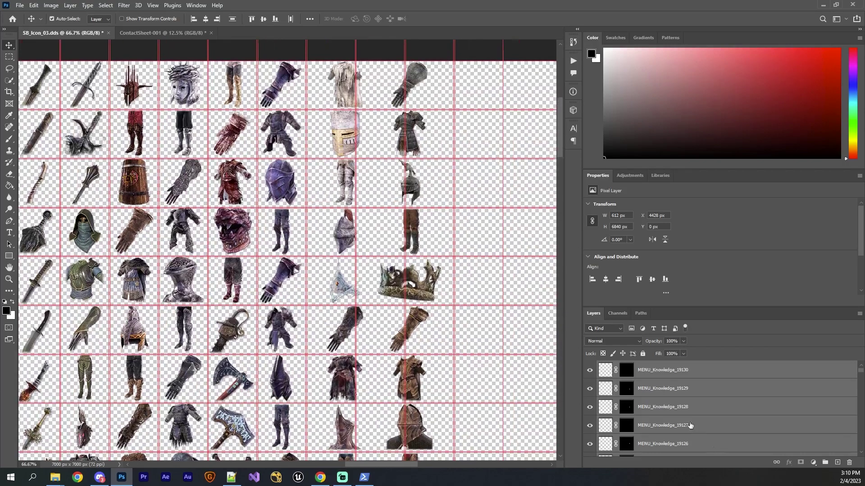
Step: Examine how the imported armor icons line up with the guide grid from the sheet's top to its bottom
left_click(394, 233)
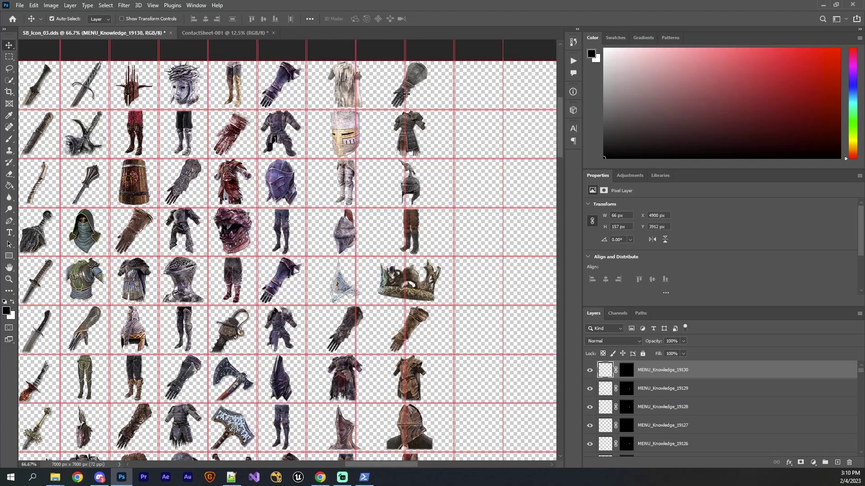
scroll(360, 363, "down", 10)
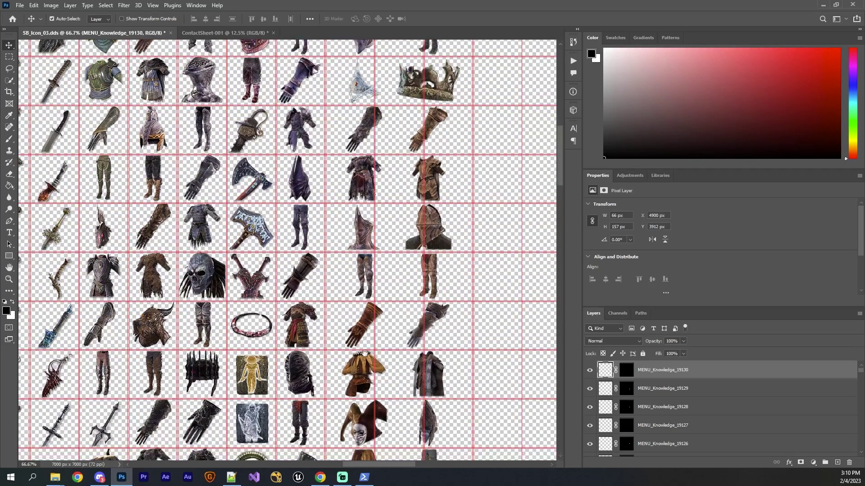
scroll(363, 371, "down", 10)
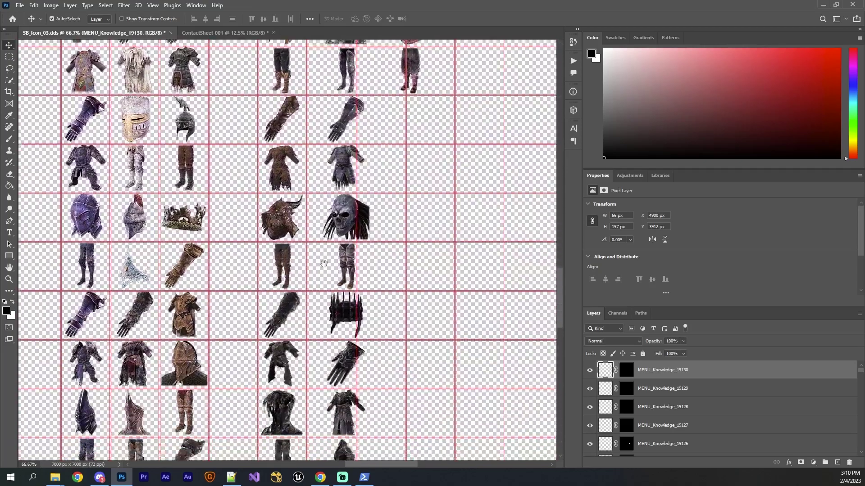
key("ctrl+plus")
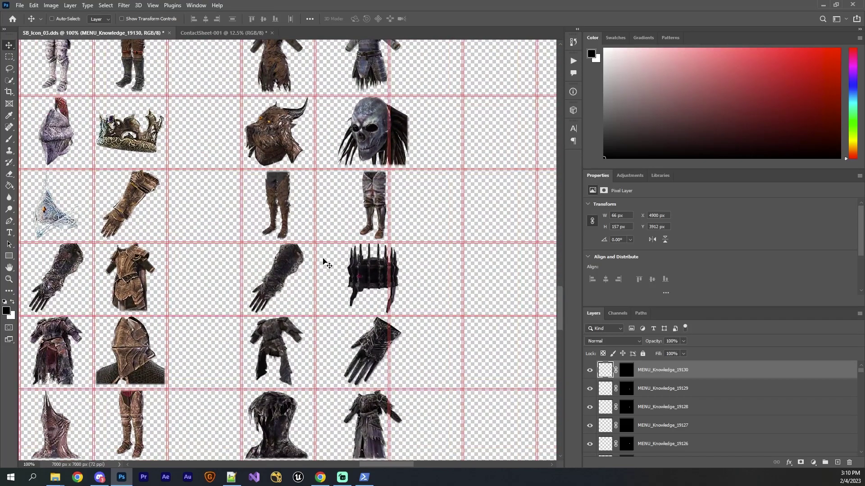
left_click_drag(281, 279, 267, 135)
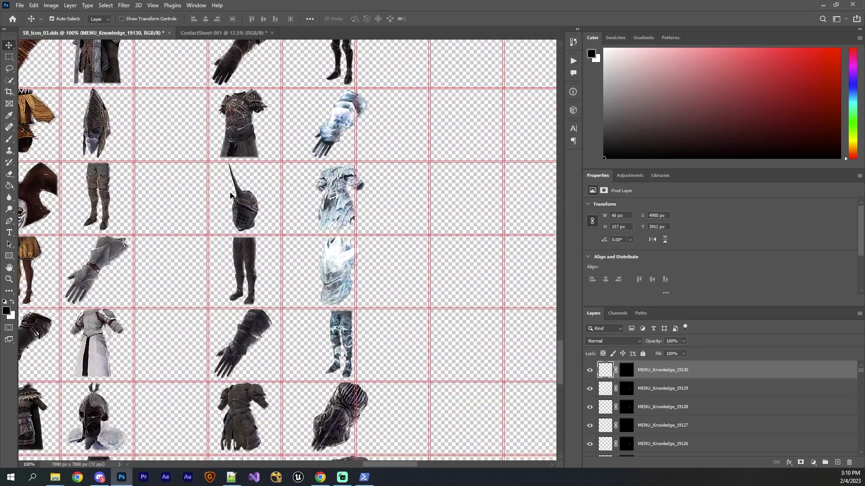
scroll(247, 254, "down", 8)
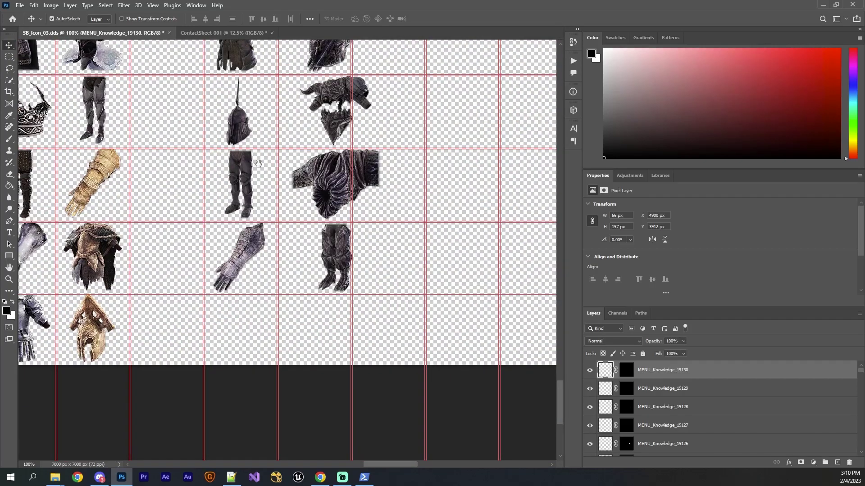
scroll(258, 163, "up", 12)
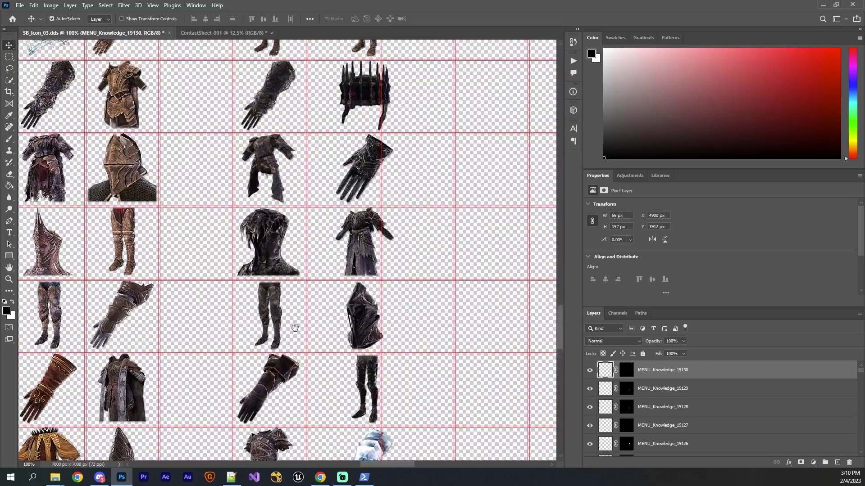
scroll(295, 328, "up", 7)
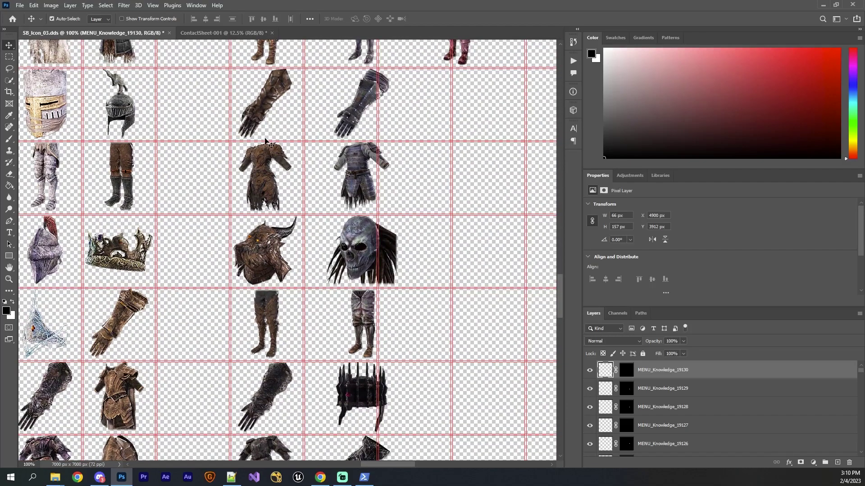
scroll(266, 143, "up", 8)
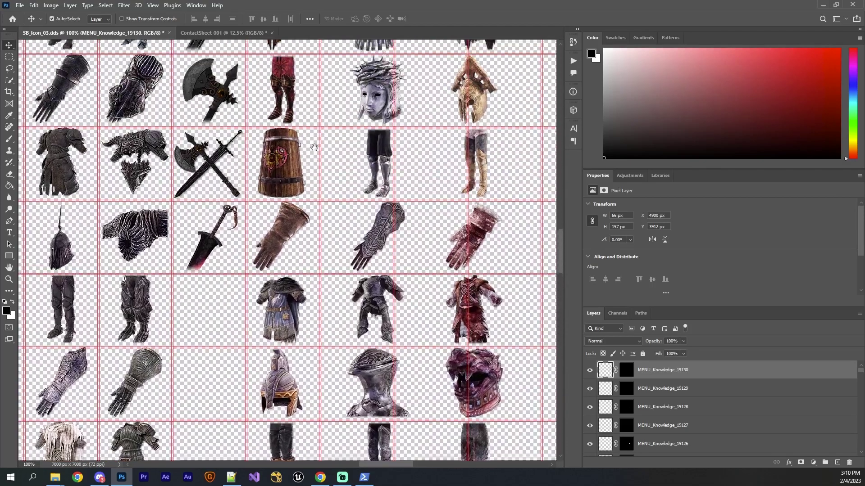
scroll(314, 147, "up", 10)
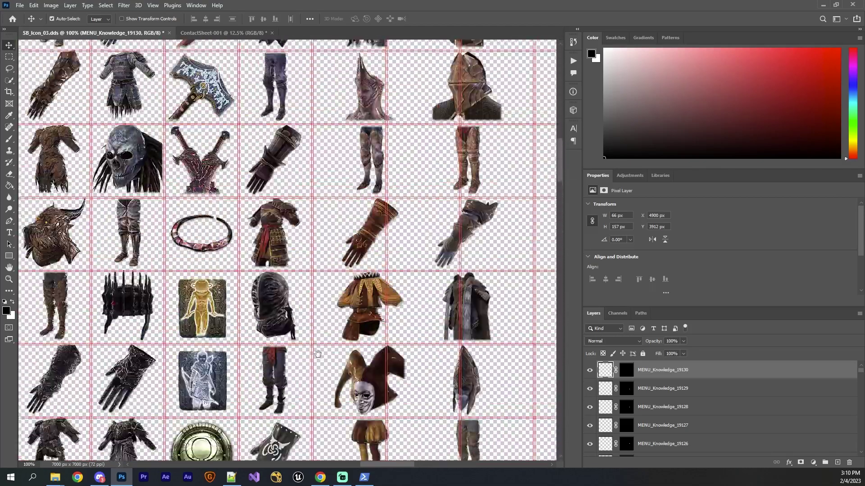
scroll(318, 354, "up", 10)
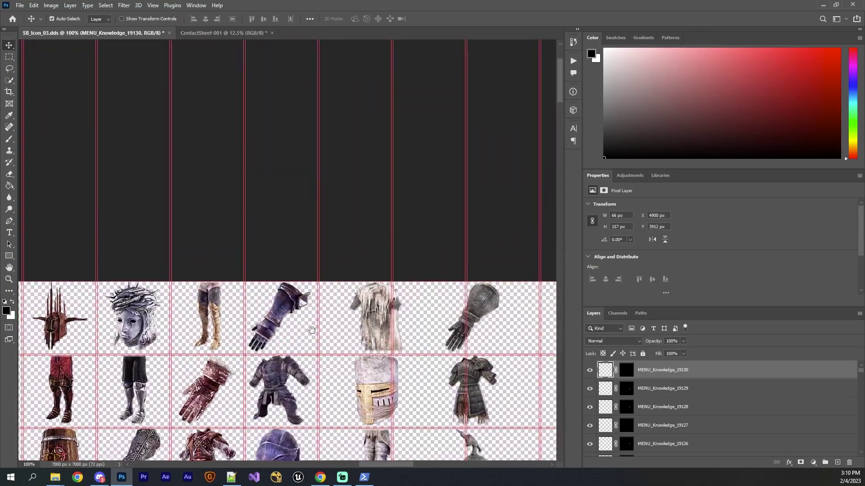
left_click_drag(311, 330, 207, 96)
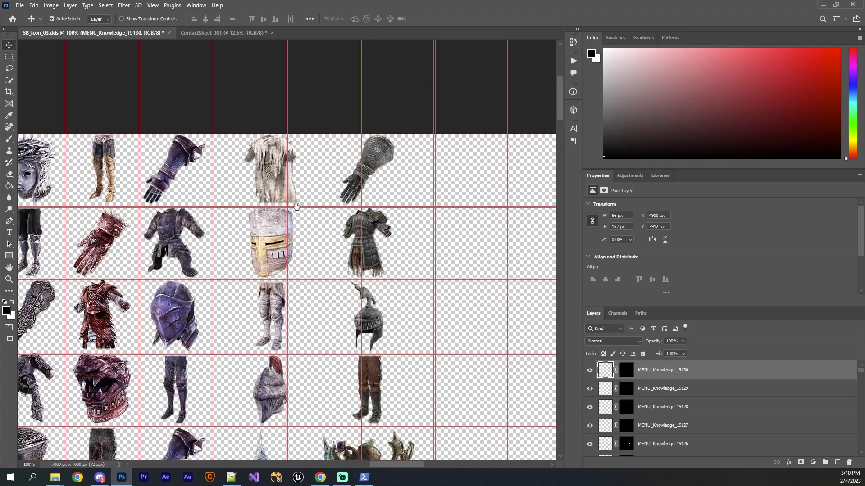
scroll(302, 199, "down", 10)
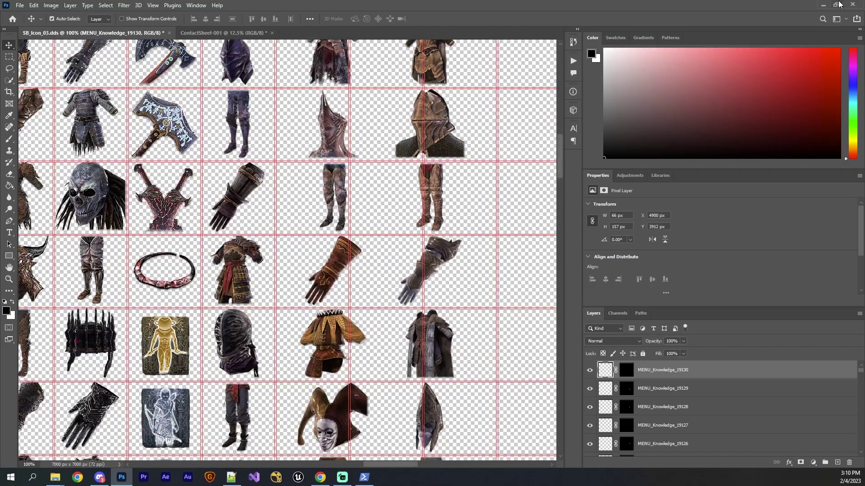
Step: Switch to File Explorer, bring the DDS icon folder window to the front and clear its file selection
left_click(823, 5)
left_click_drag(435, 135, 598, 118)
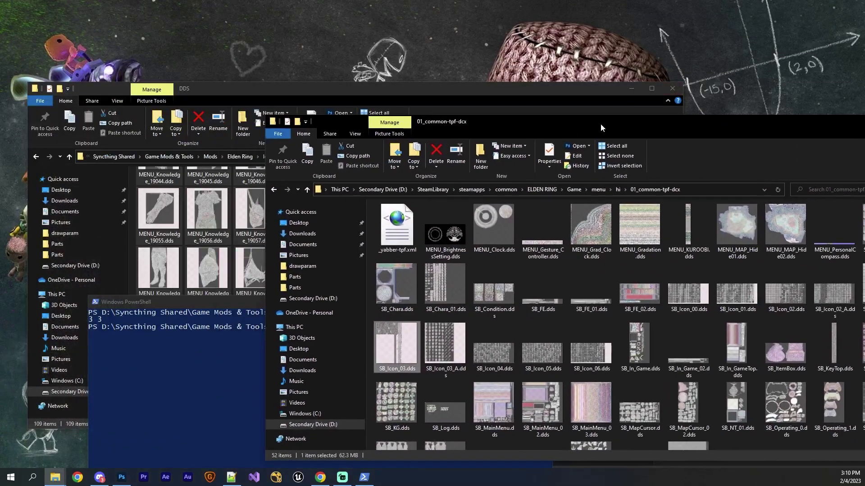
left_click_drag(301, 88, 315, 79)
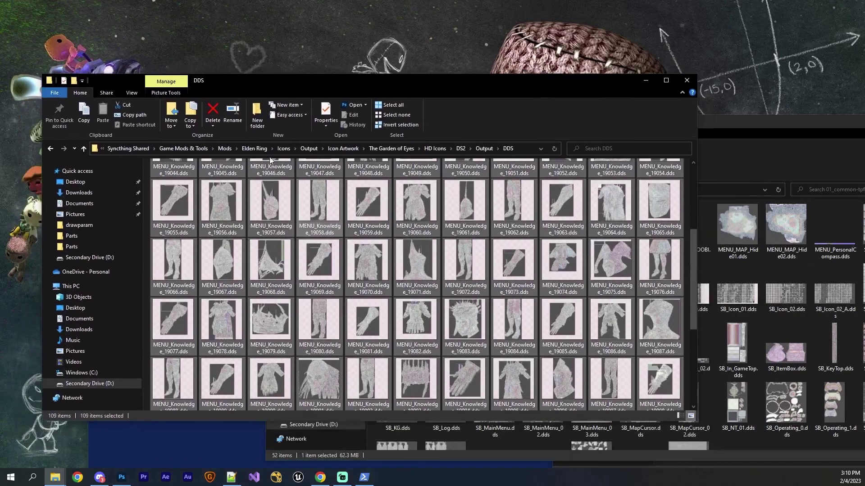
left_click(149, 203)
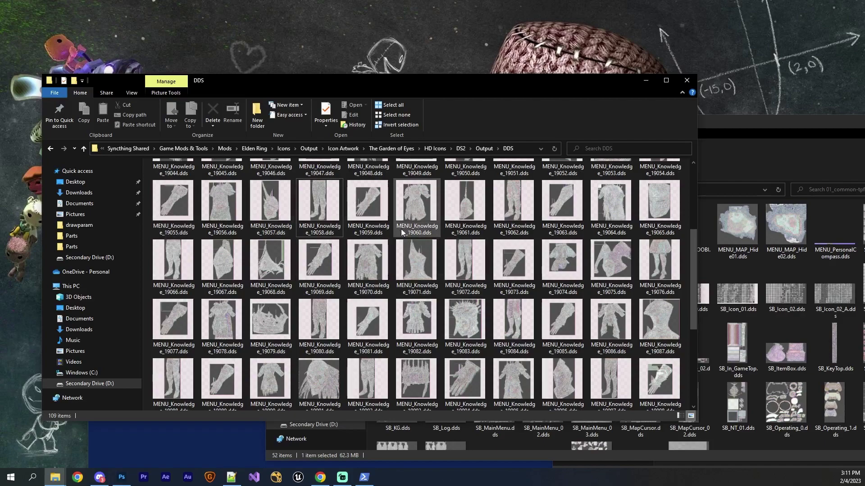
Step: In the Layout Entry Adder folder window, go up to the Active folder and open the HD Icons Renamer's input folder
left_click(55, 476)
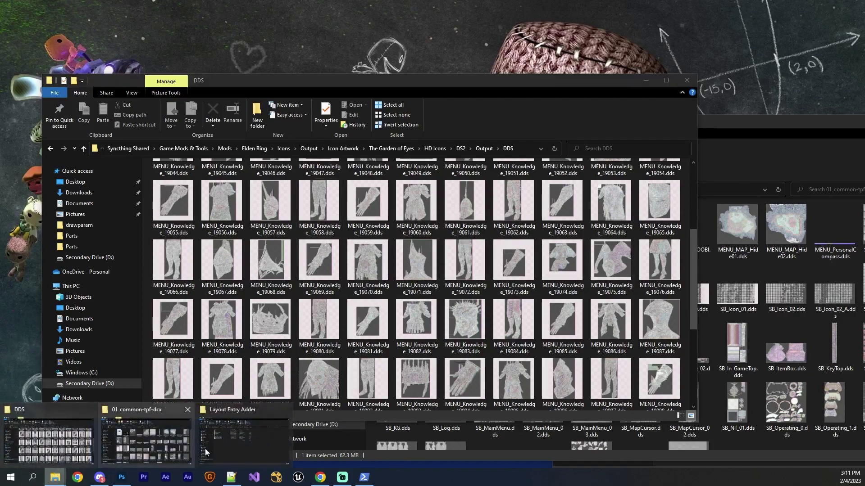
left_click(205, 452)
left_click_drag(808, 141, 589, 124)
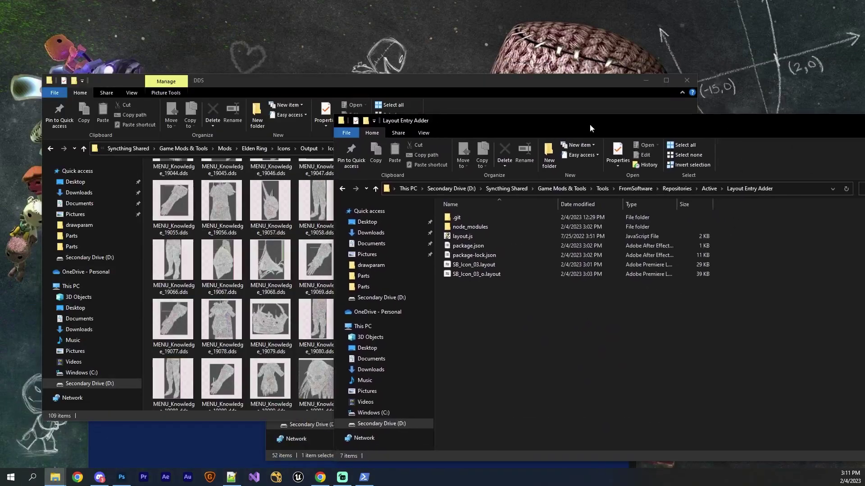
left_click(703, 188)
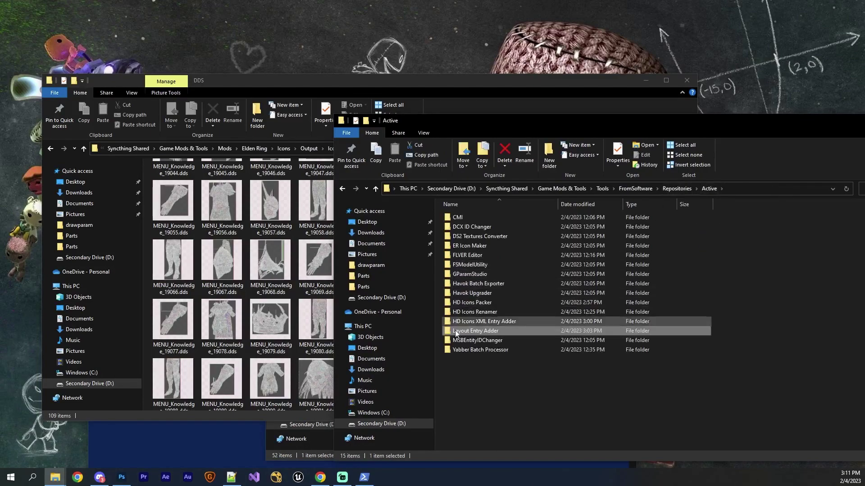
left_click(455, 303)
left_click(461, 310)
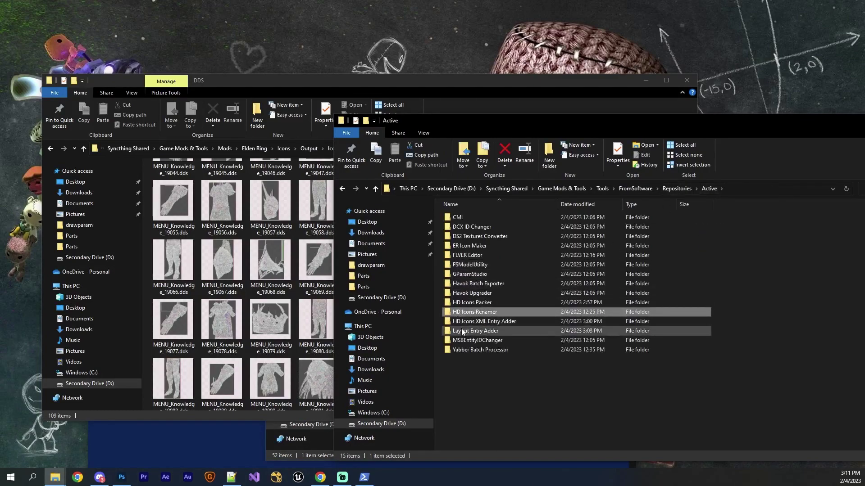
double_click(462, 313)
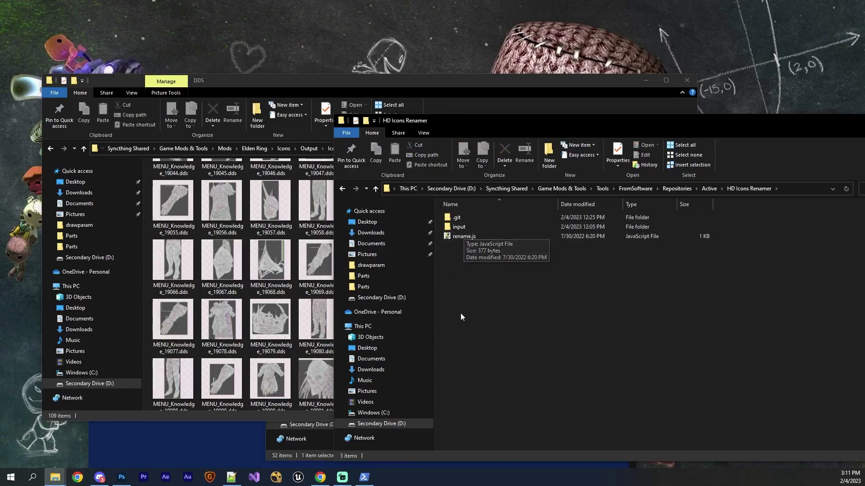
double_click(463, 226)
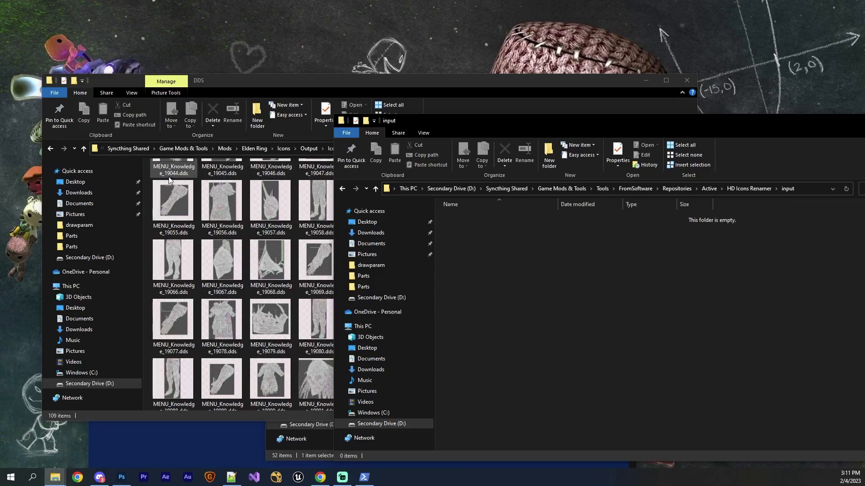
Step: Examine the sequential file names at the start of the DDS folder, comparing MENU_Knowledge_19022.dds with MENU_Knowledge_19023.dds
left_click(268, 214)
left_click_drag(694, 258, 175, 195)
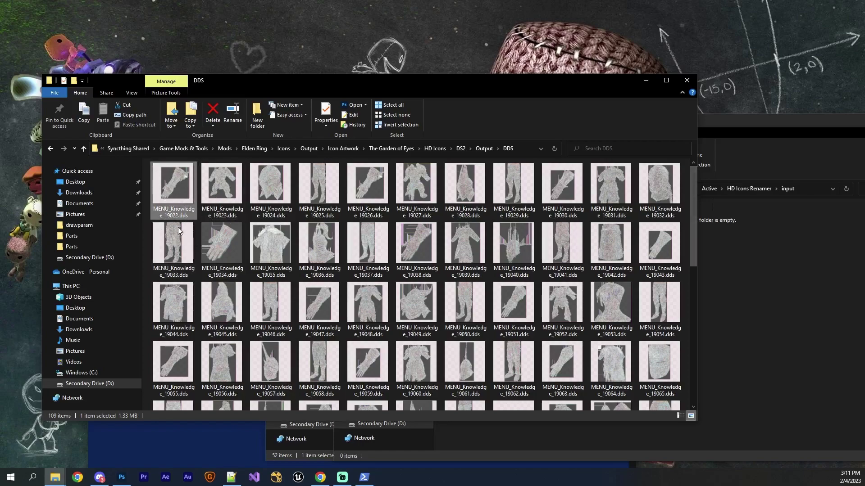
left_click(220, 218)
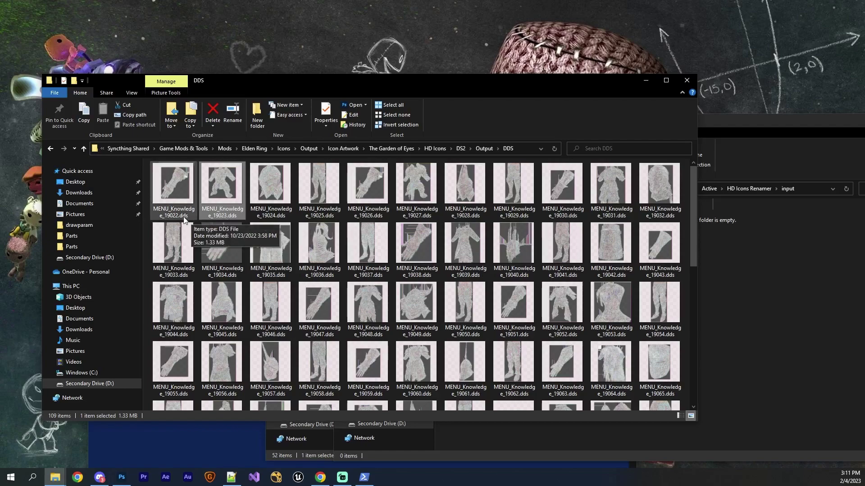
left_click(171, 208)
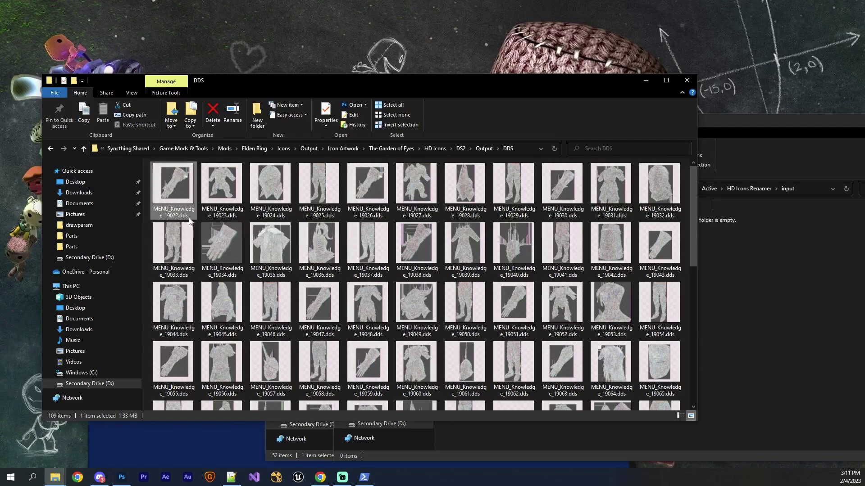
left_click(222, 215)
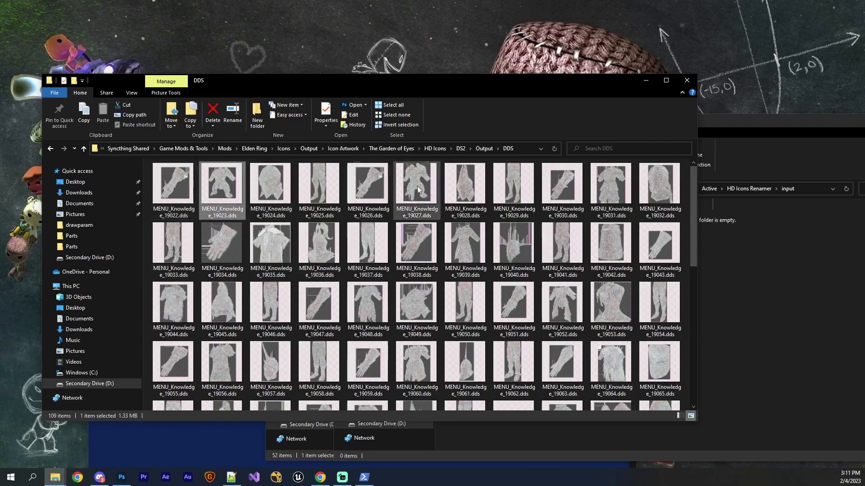